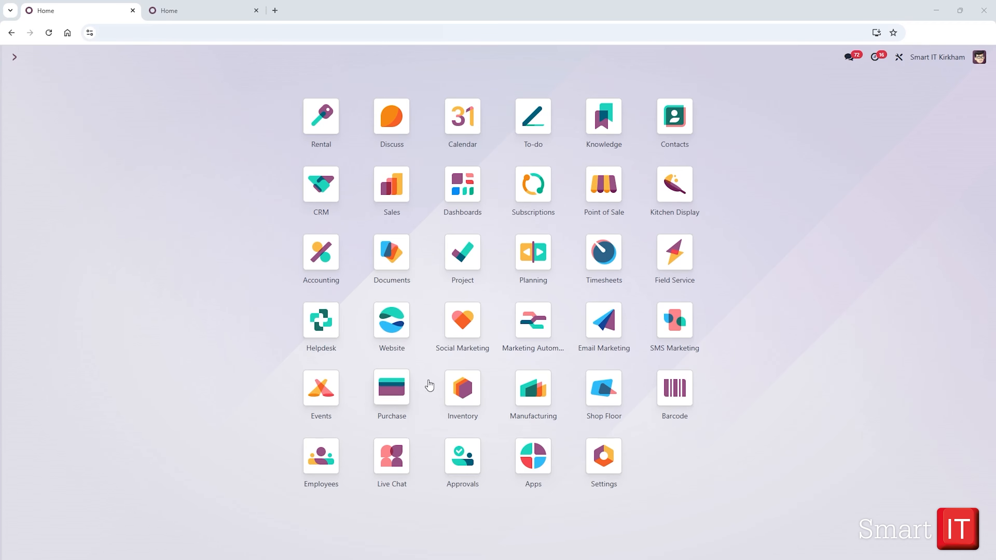
Step: Search the Inventory products for "desk" and open the Desk Organizer record
{"action": "left_click", "coordinate": [466, 398]}
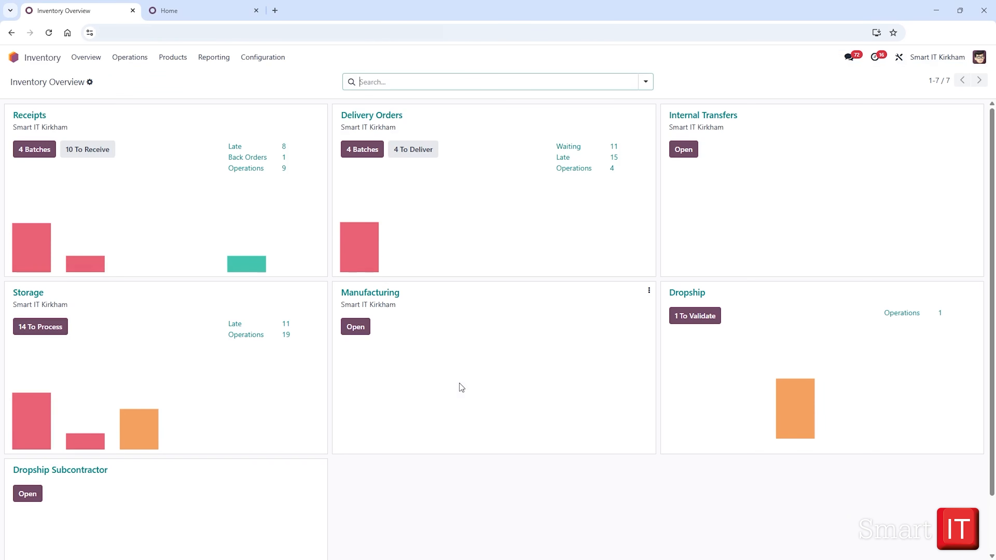
{"action": "left_click", "coordinate": [172, 58]}
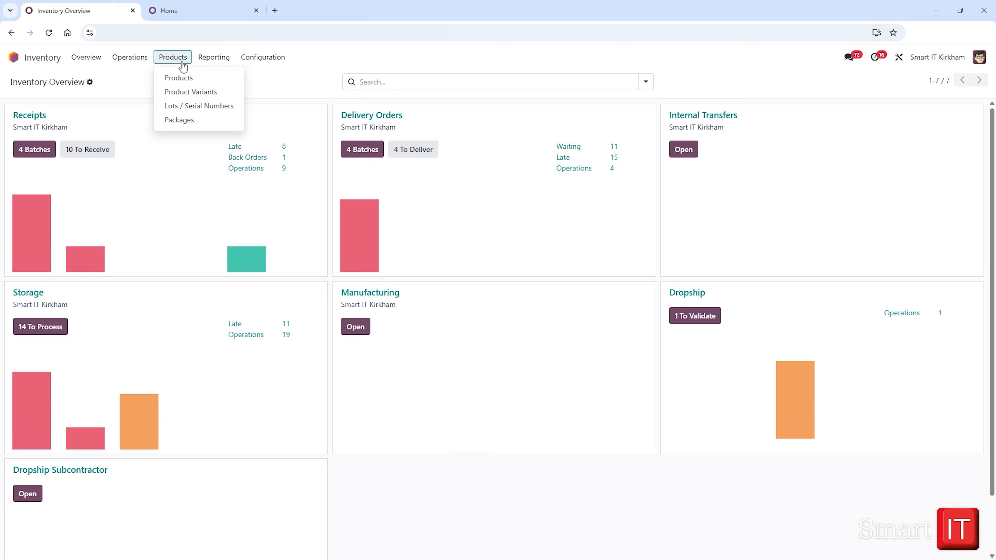
{"action": "left_click", "coordinate": [187, 79]}
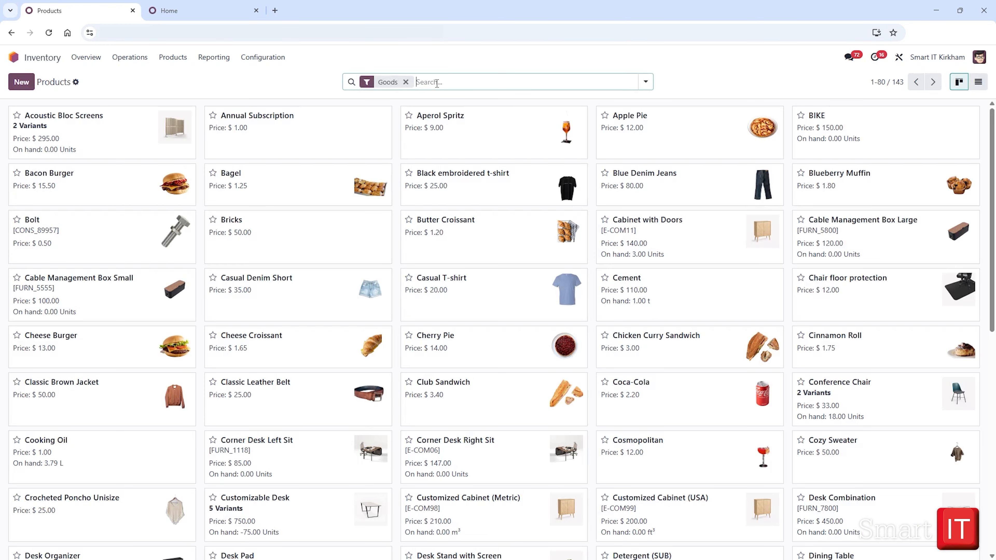
{"action": "left_click", "coordinate": [440, 82]}
{"action": "type", "text": "desk"}
{"action": "key", "text": "Return"}
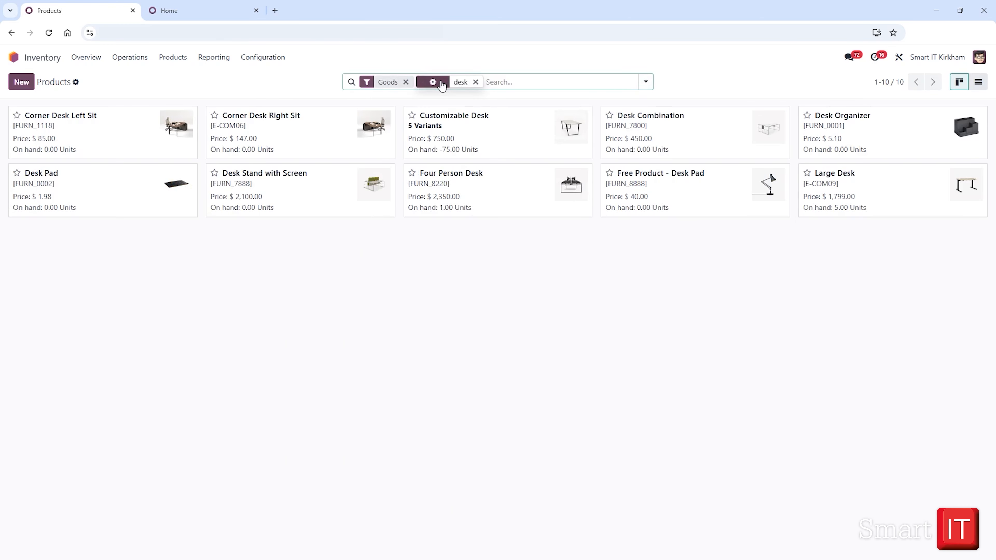
{"action": "left_click", "coordinate": [839, 133]}
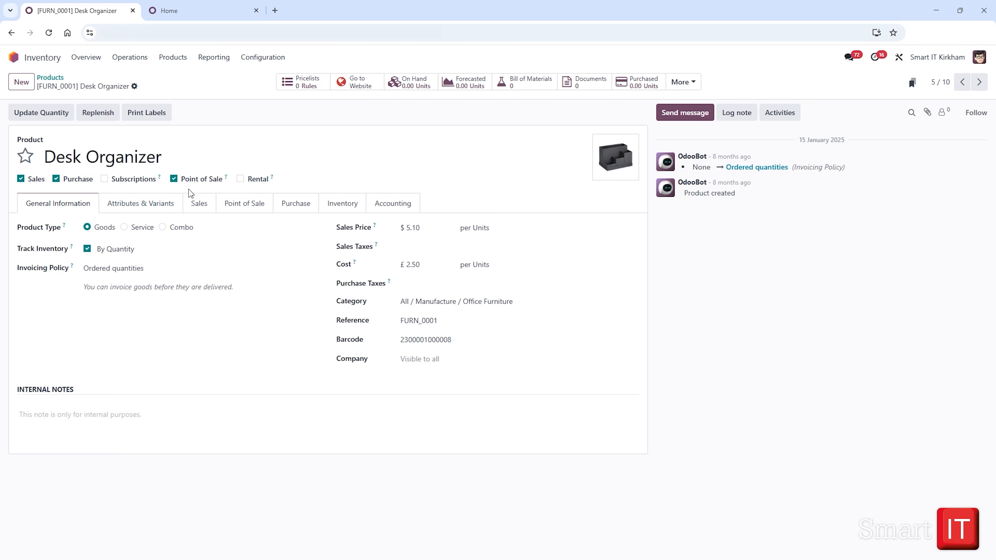
Step: Review the Desk Organizer's vendor and route settings, and inspect its reordering rule with the optional columns available
{"action": "left_click", "coordinate": [296, 204]}
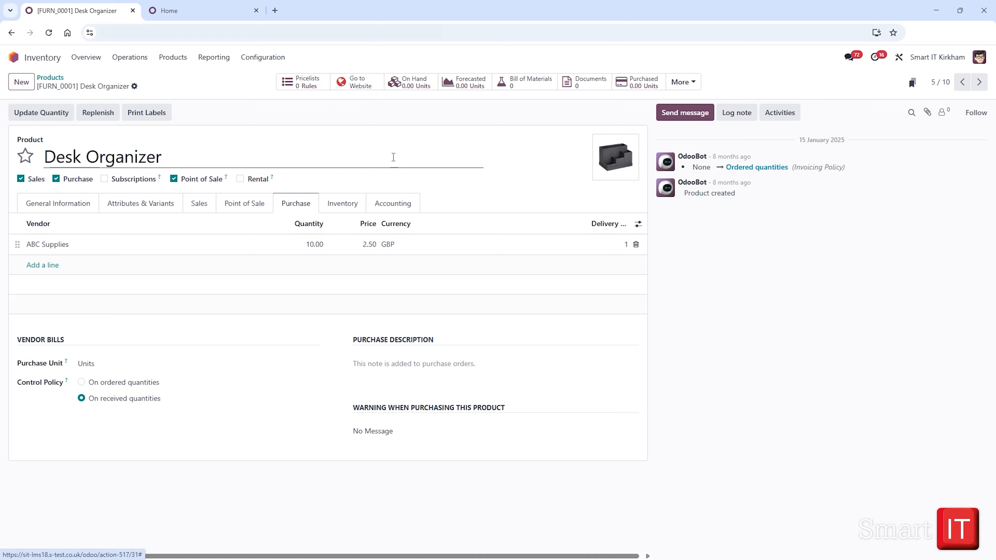
{"action": "left_click", "coordinate": [347, 203]}
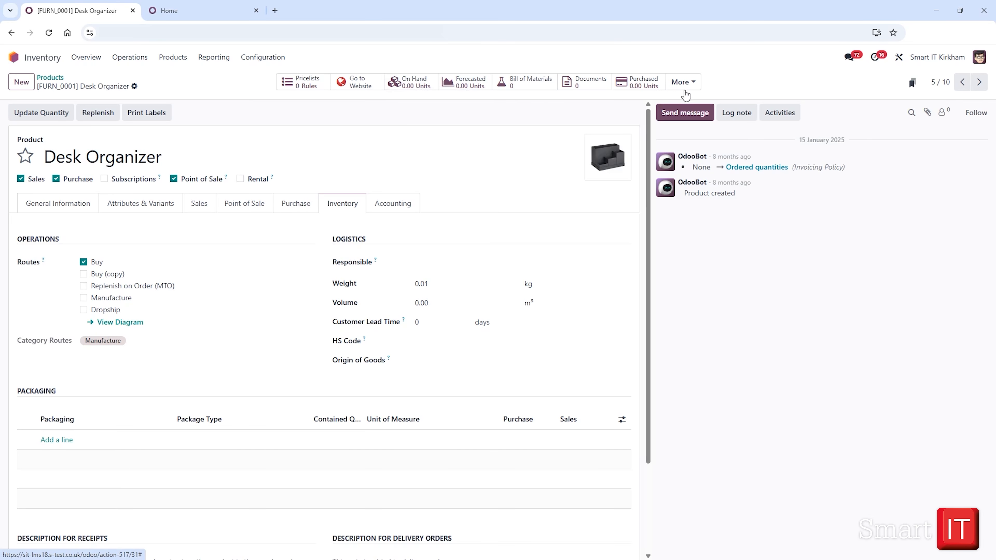
{"action": "left_click", "coordinate": [686, 90]}
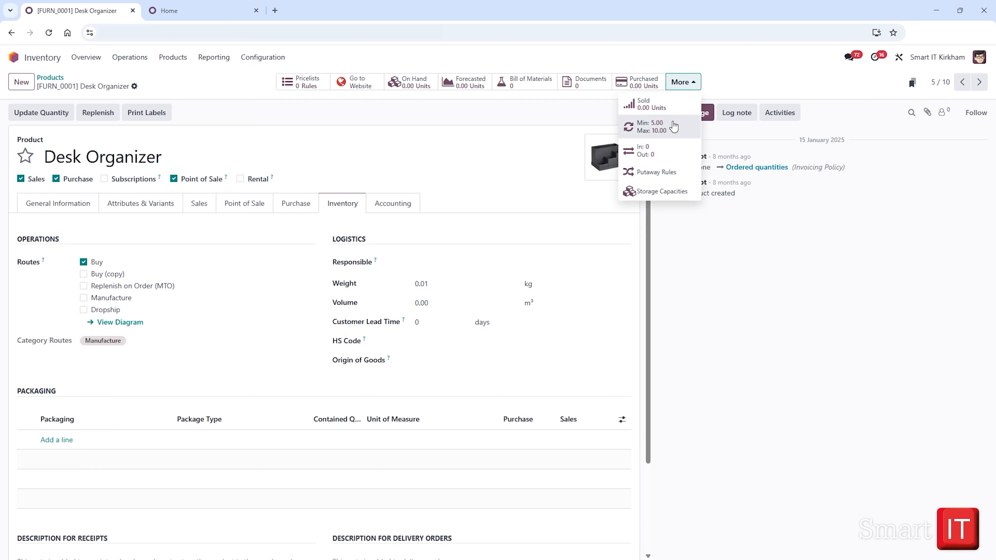
{"action": "left_click", "coordinate": [673, 127]}
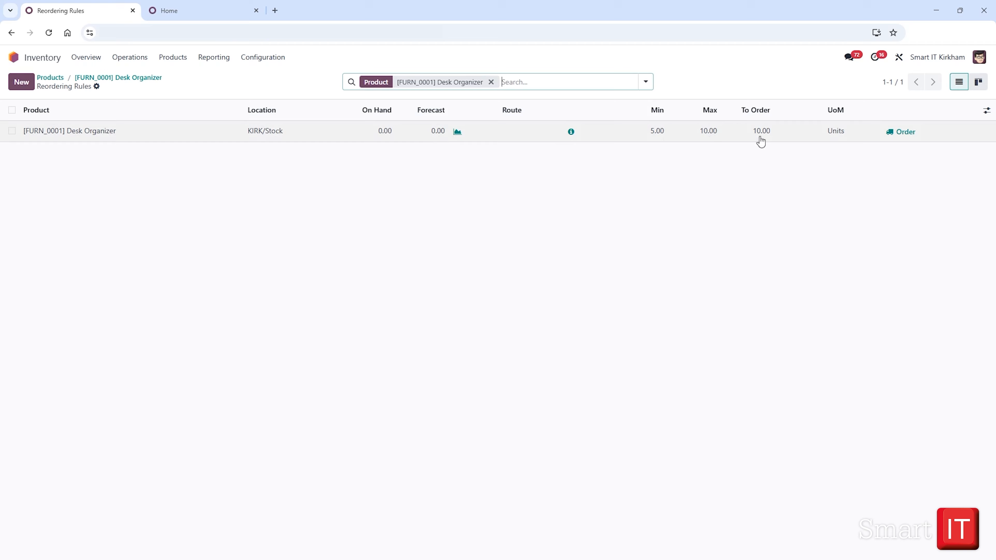
{"action": "left_click", "coordinate": [986, 112]}
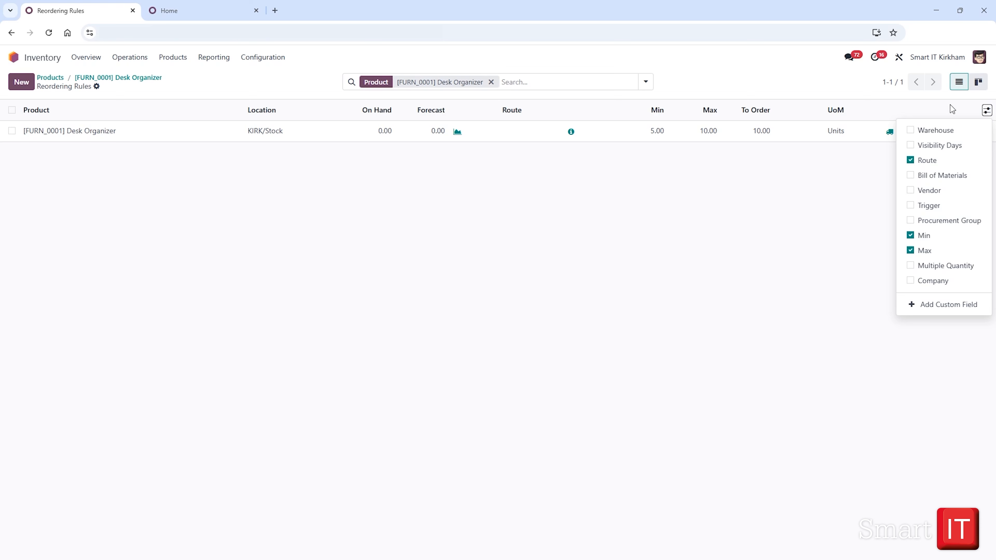
{"action": "left_click", "coordinate": [770, 82]}
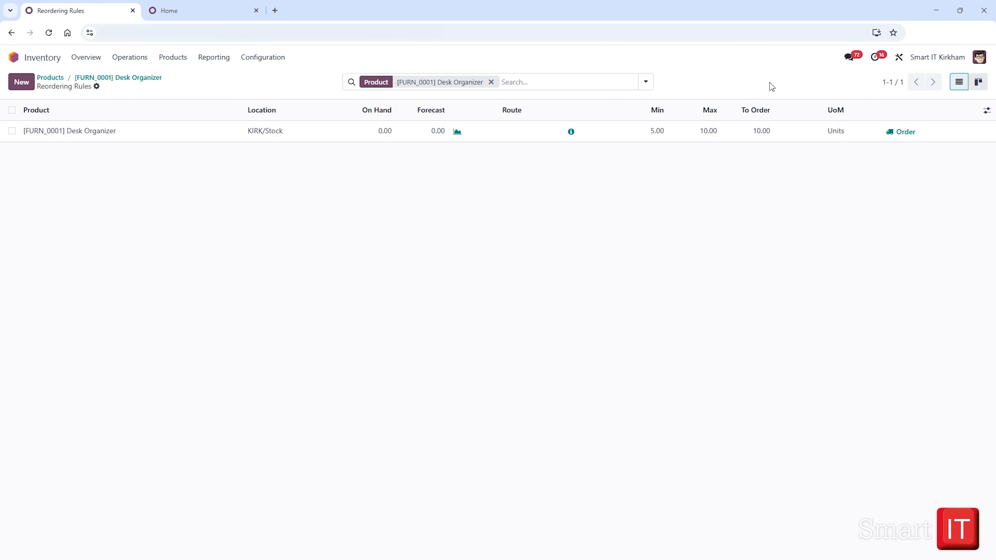
Step: Create a new sales quotation in the second browser tab for the individual contact at Lumber Inc
{"action": "left_click", "coordinate": [196, 10]}
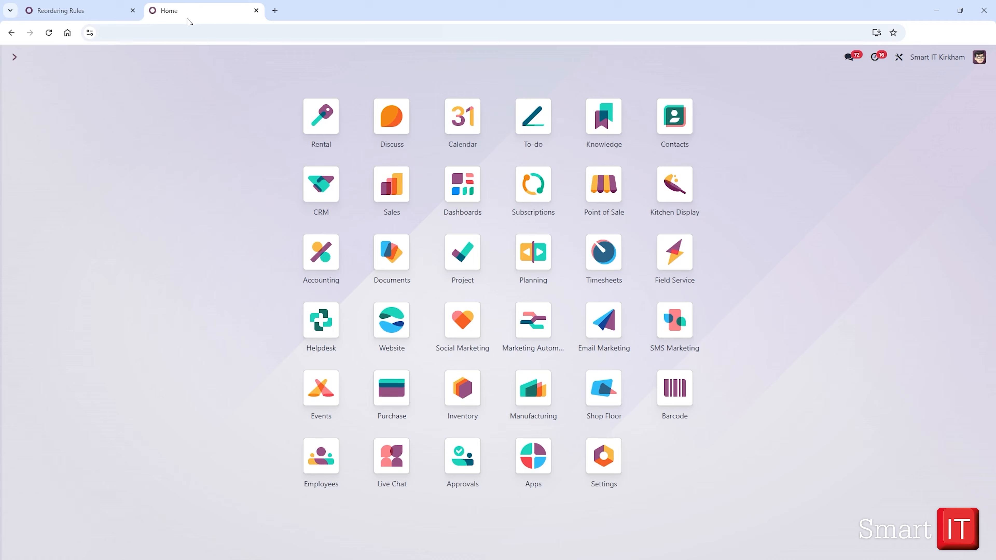
{"action": "left_click", "coordinate": [394, 213]}
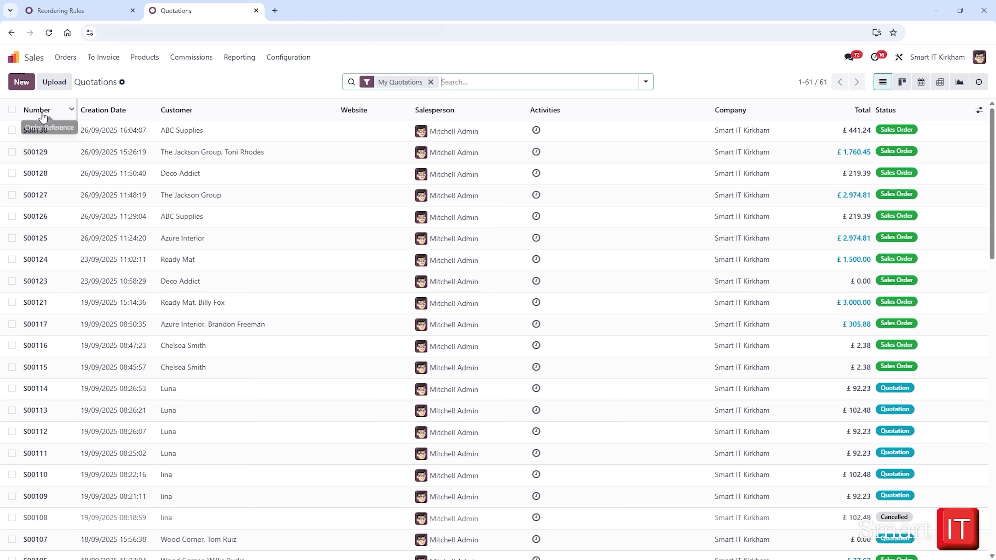
{"action": "left_click", "coordinate": [21, 82]}
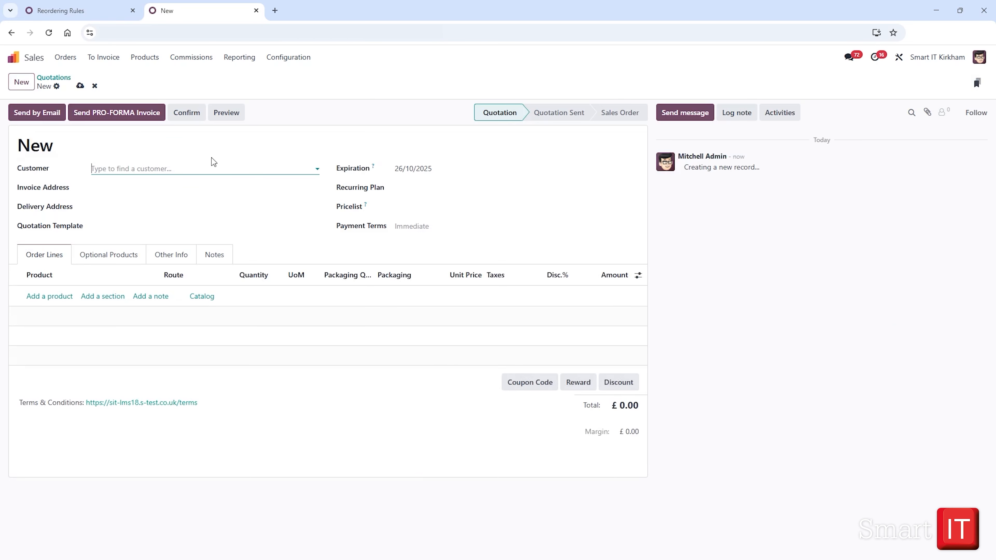
{"action": "type", "text": "lumb"}
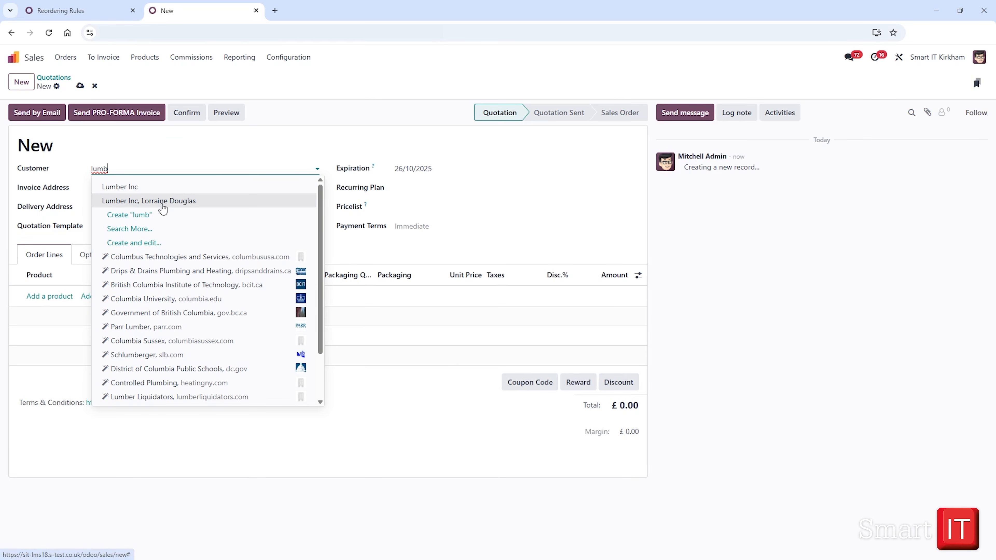
{"action": "left_click", "coordinate": [163, 209]}
Step: Add the Desk Organizer as an order line on the quotation
{"action": "left_click", "coordinate": [37, 328]}
{"action": "type", "text": "de"}
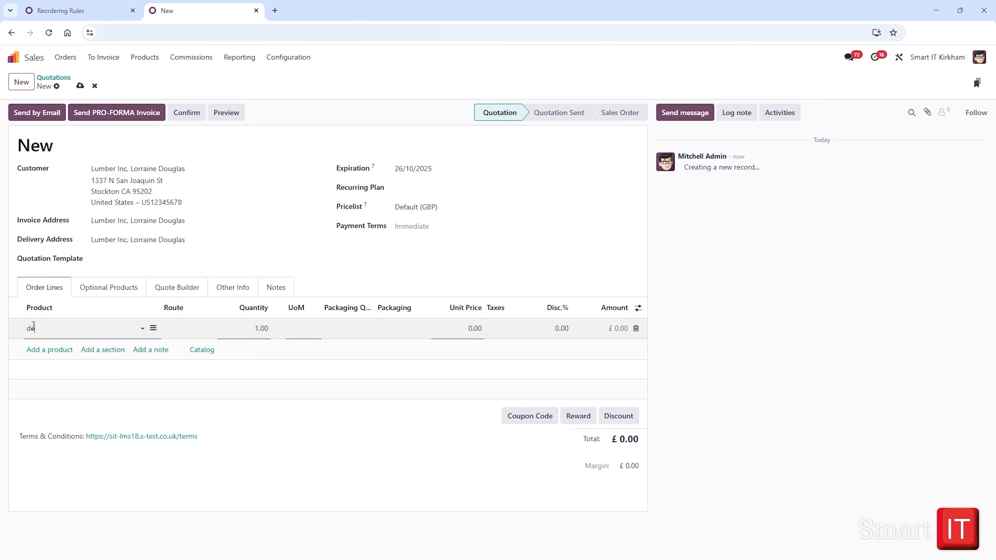
{"action": "type", "text": "sk"}
{"action": "left_click", "coordinate": [126, 400]}
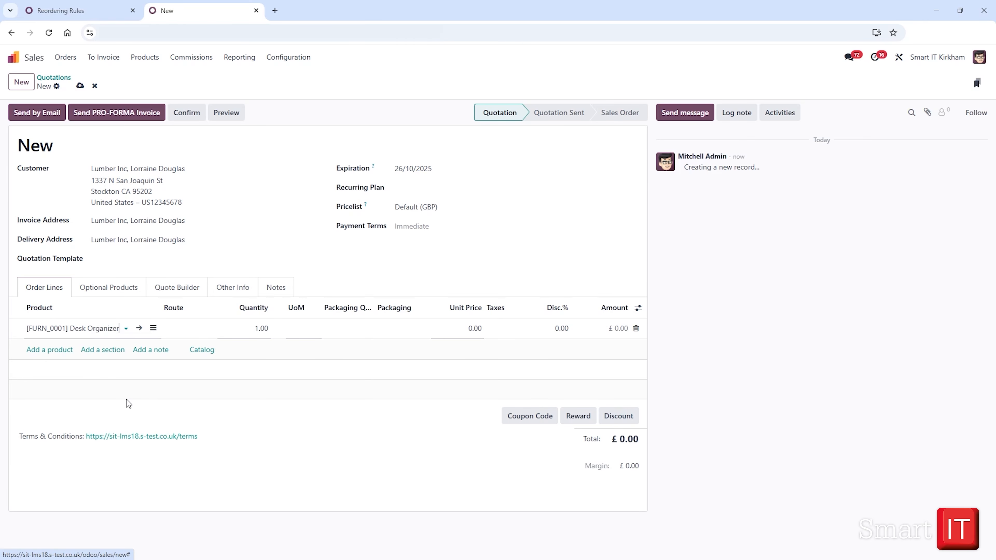
{"action": "left_click", "coordinate": [276, 411]}
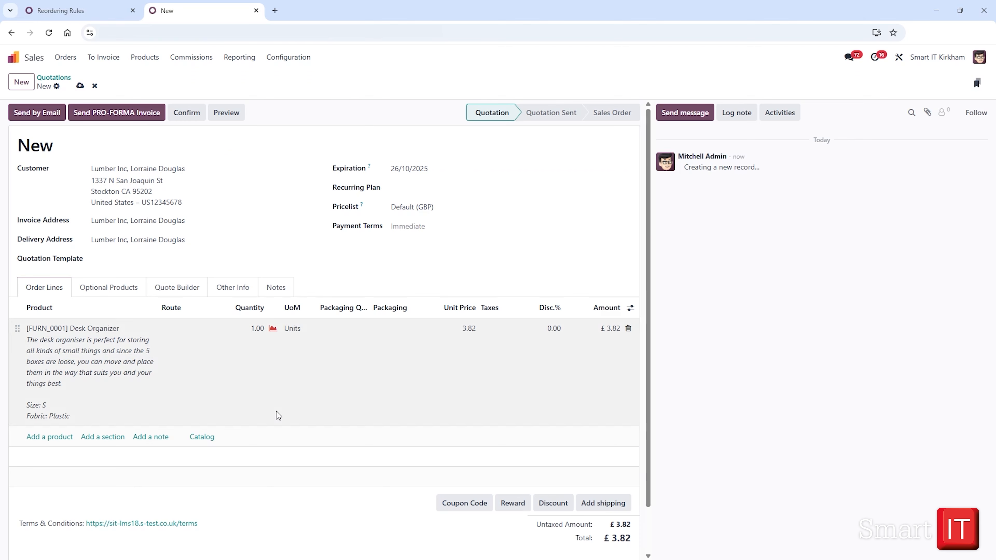
Step: Check the line's stock availability, confirm the quotation, and view the Desk Organizer's forecasted report
{"action": "left_click", "coordinate": [273, 329]}
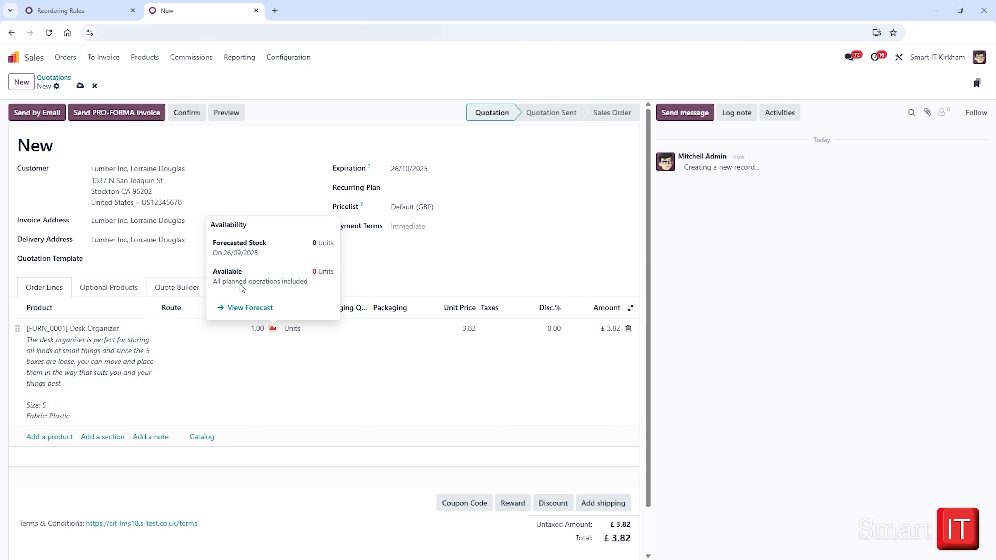
{"action": "left_click", "coordinate": [195, 114]}
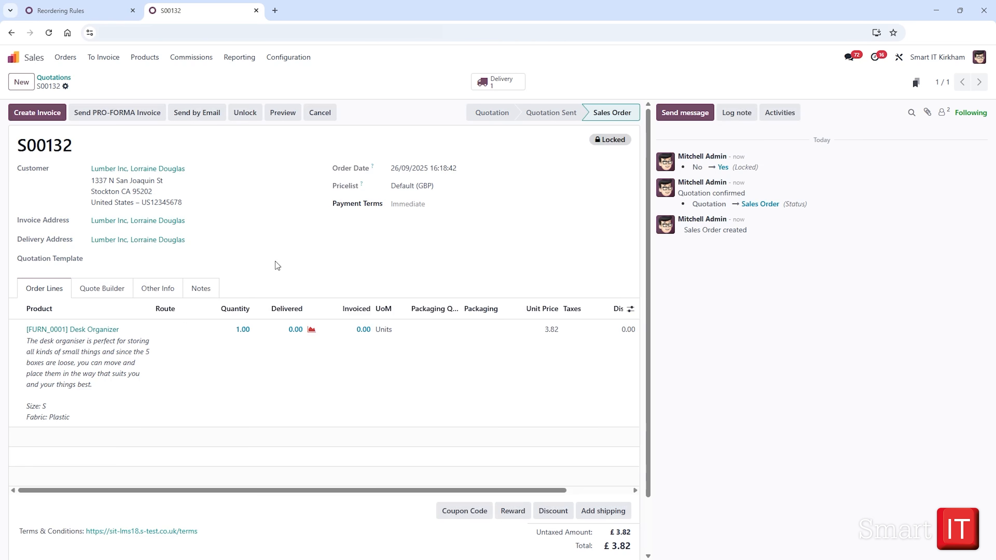
{"action": "left_click", "coordinate": [310, 330]}
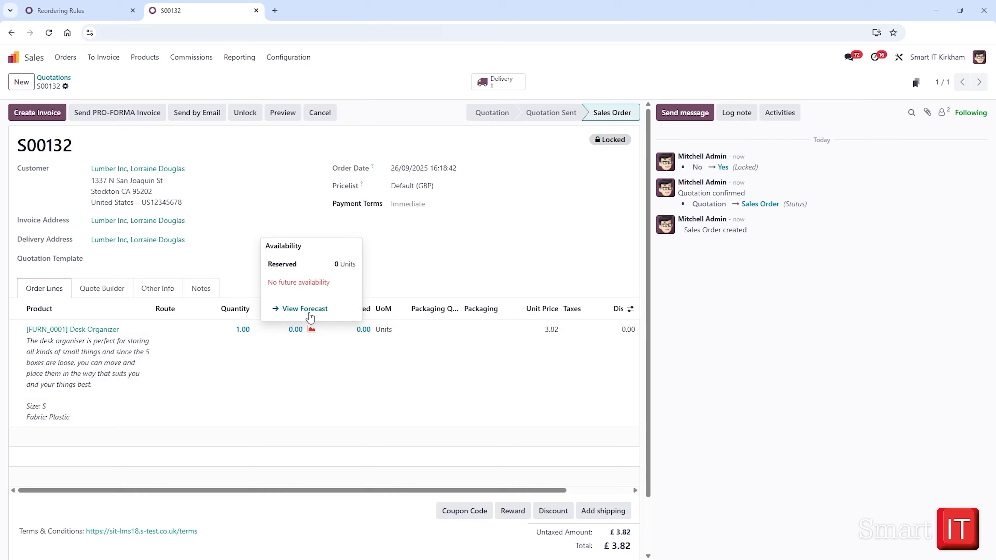
{"action": "left_click", "coordinate": [308, 309]}
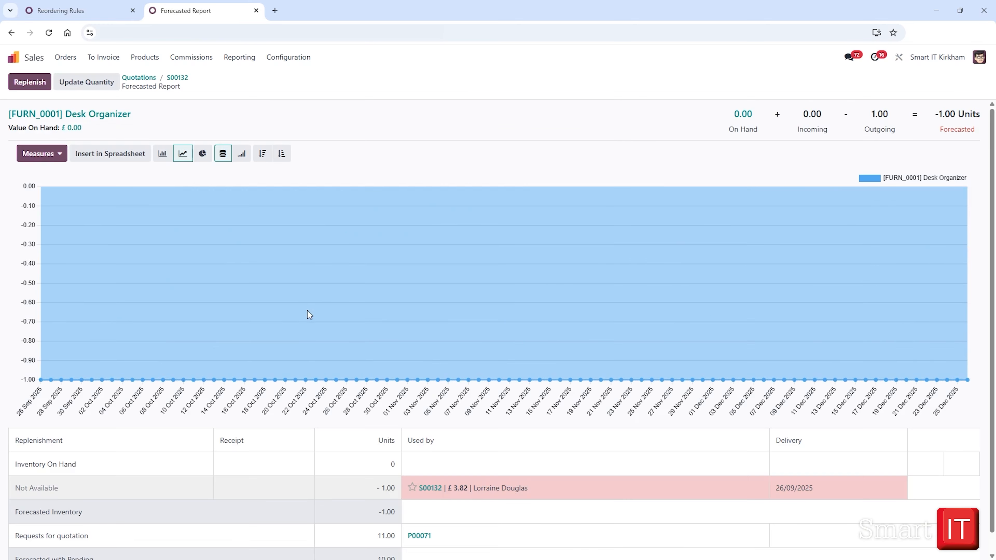
{"action": "scroll", "coordinate": [238, 467], "scroll_direction": "down", "scroll_amount": 1}
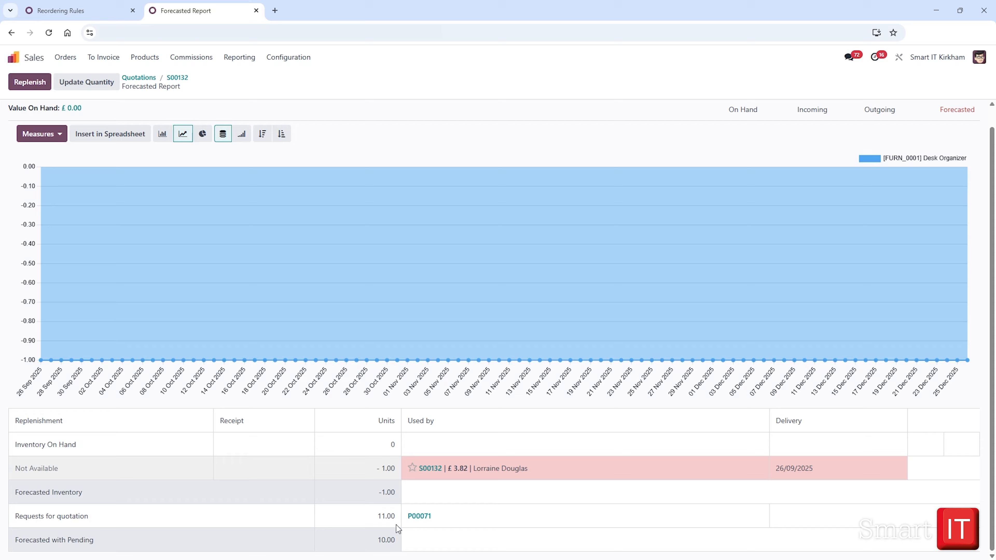
Step: Confirm the request for quotation listed in the forecast and validate the receipt of its 11 Desk Organizer units
{"action": "left_click", "coordinate": [419, 516]}
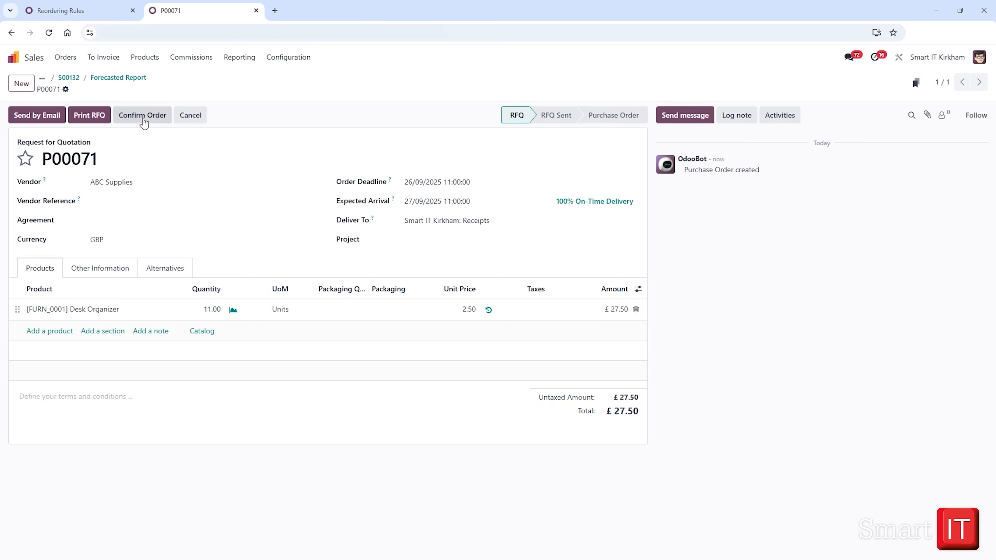
{"action": "left_click", "coordinate": [144, 121]}
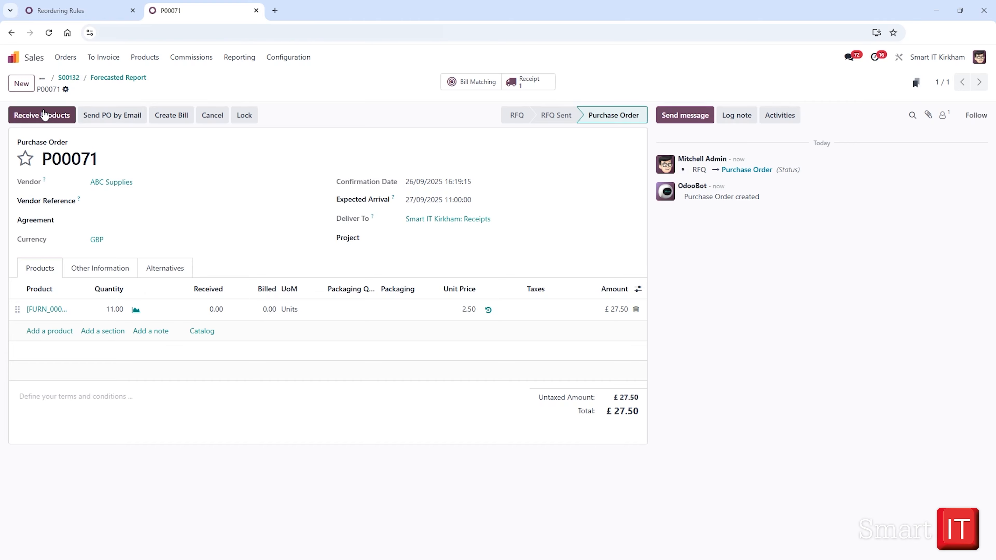
{"action": "left_click", "coordinate": [43, 114]}
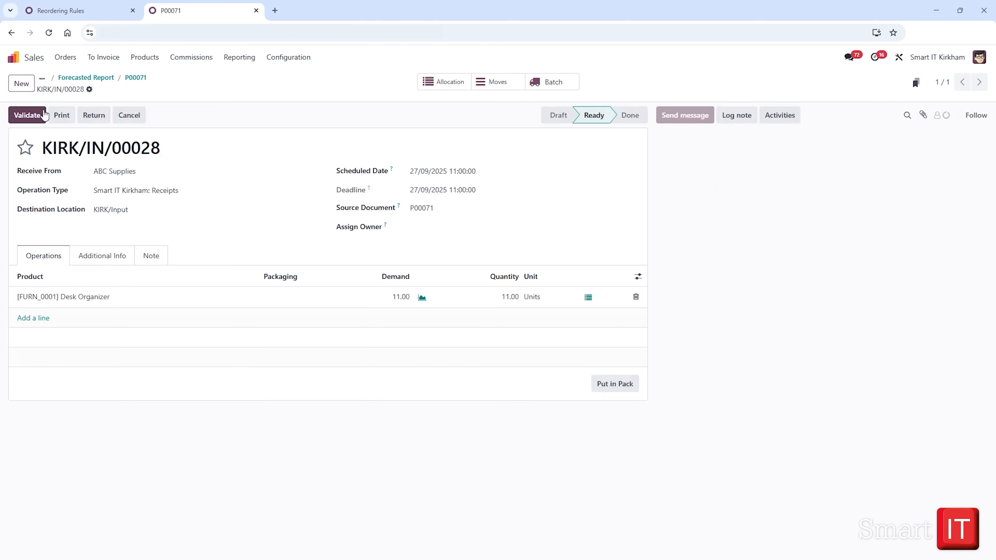
{"action": "left_click", "coordinate": [22, 116]}
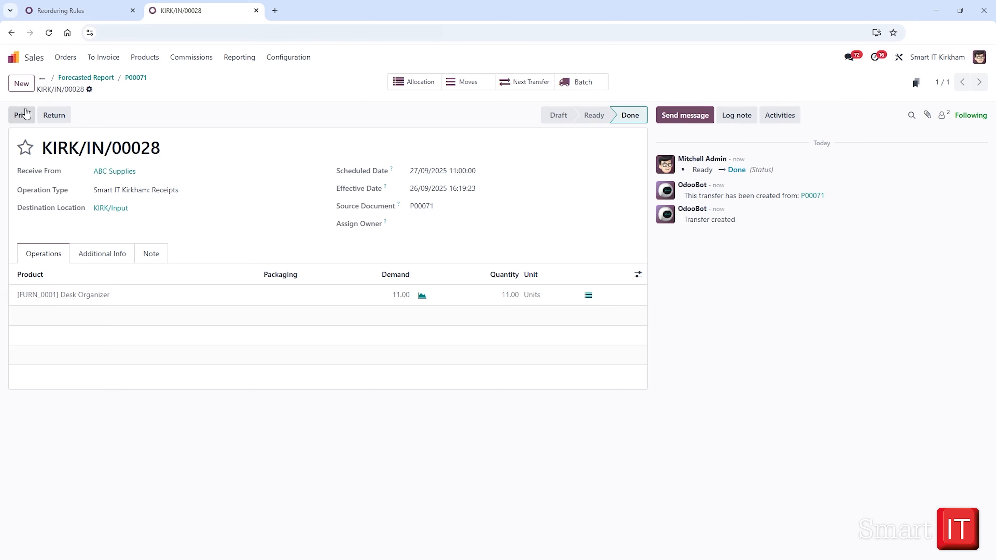
Step: Check the Desk Organizer's forecast again and open the sales order's delivery transfer
{"action": "left_click", "coordinate": [81, 77]}
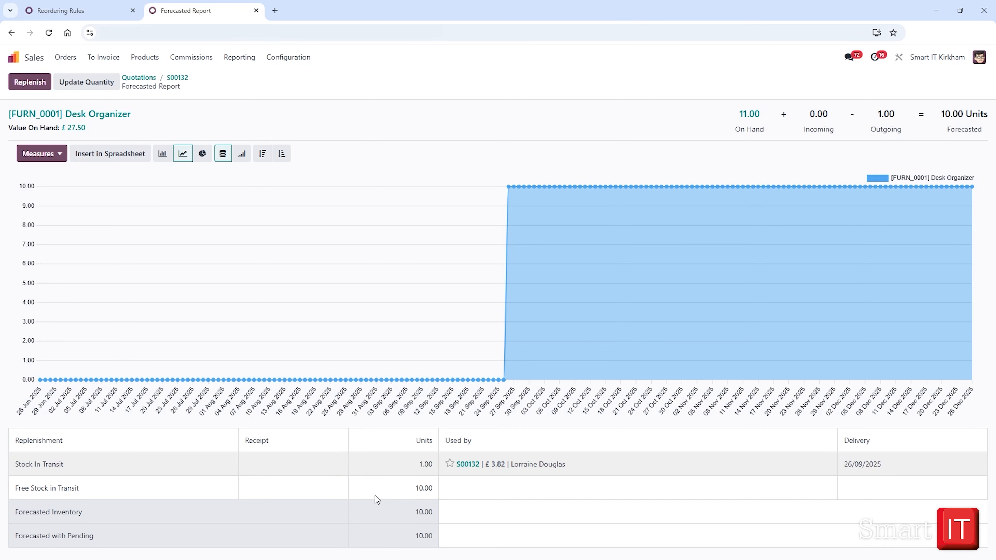
{"action": "left_click", "coordinate": [175, 79]}
{"action": "left_click", "coordinate": [495, 86]}
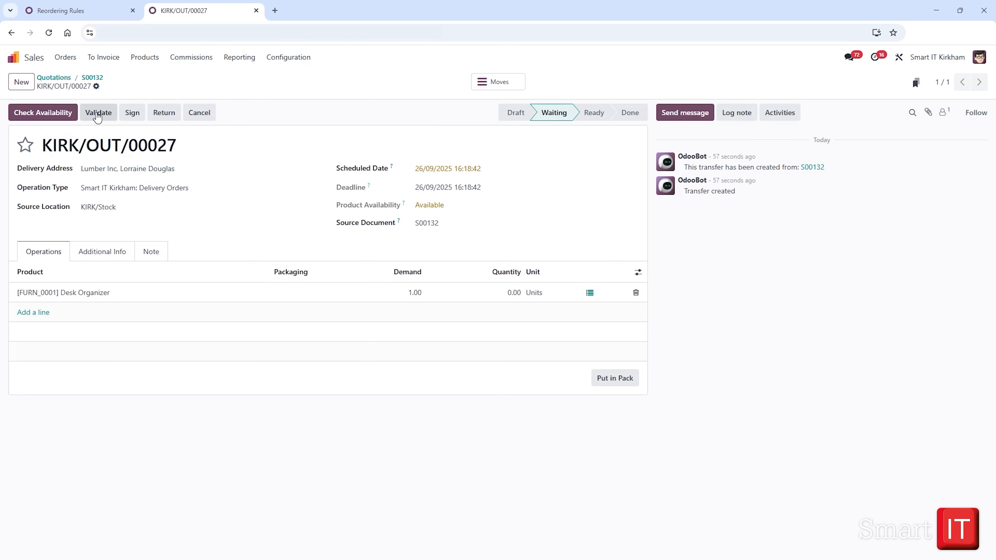
Step: Set the delivery's Desk Organizer quantity to 1 and validate the transfer
{"action": "left_click", "coordinate": [97, 114]}
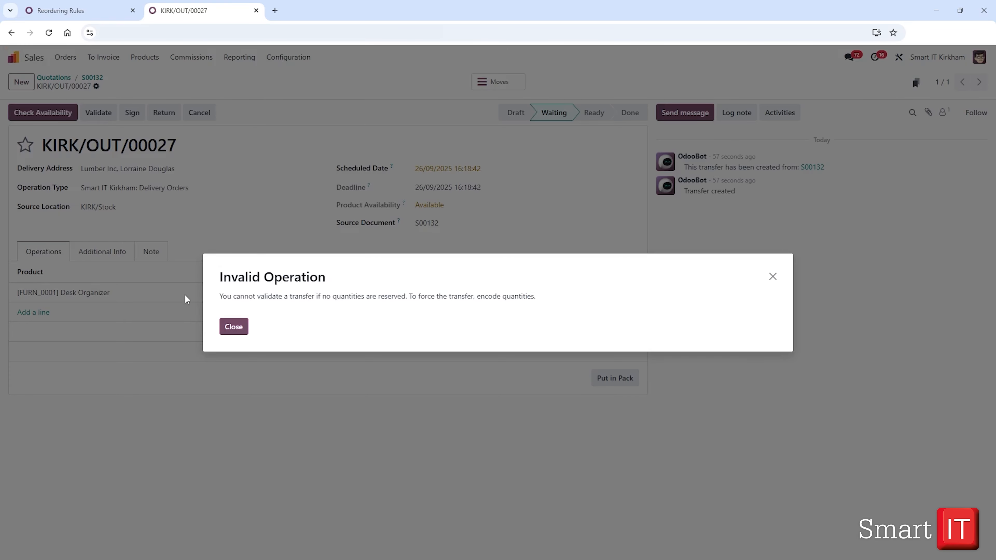
{"action": "left_click", "coordinate": [234, 328]}
{"action": "left_click", "coordinate": [505, 294]}
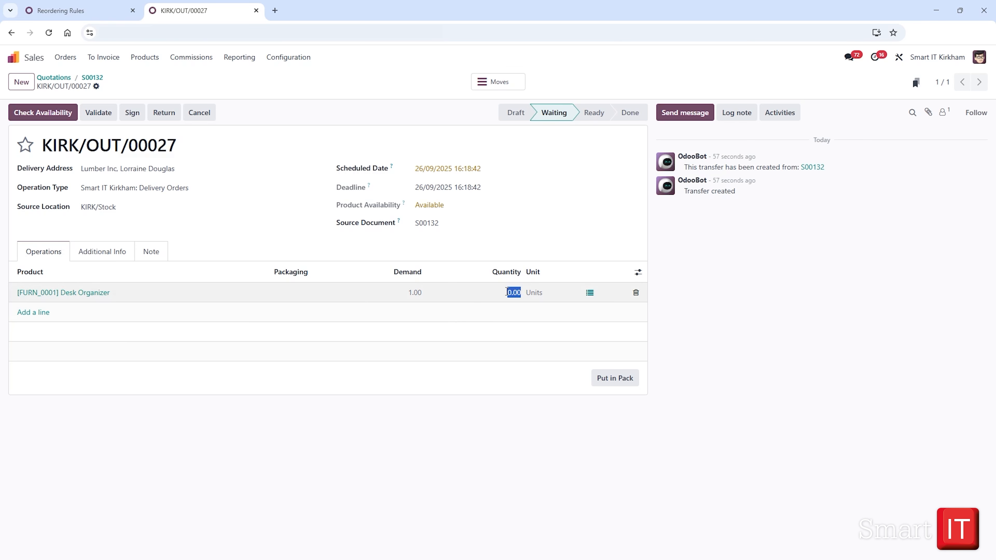
{"action": "type", "text": "1"}
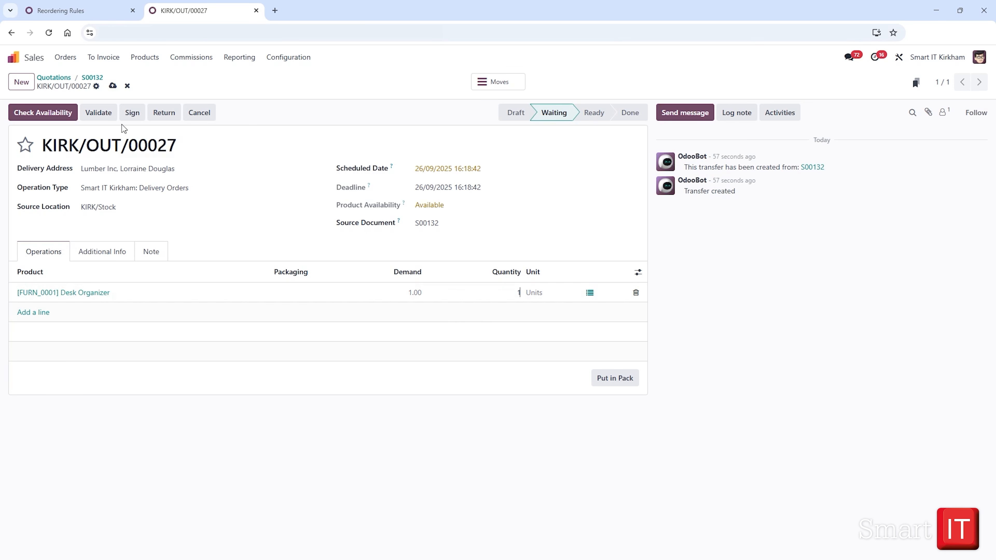
{"action": "left_click", "coordinate": [100, 117]}
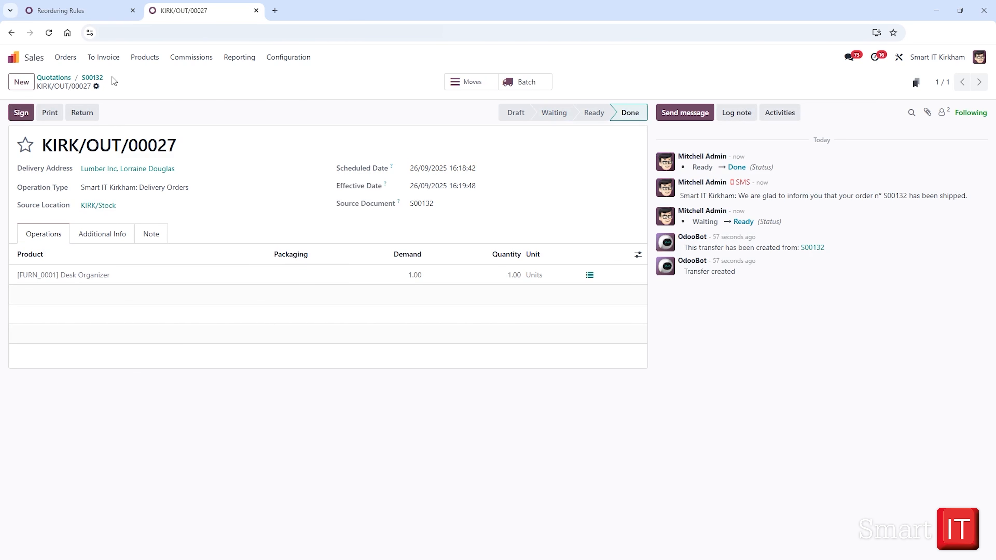
Step: Check the delivered quantity on the sales order and return to the Desk Organizer's reordering rules
{"action": "left_click", "coordinate": [92, 78]}
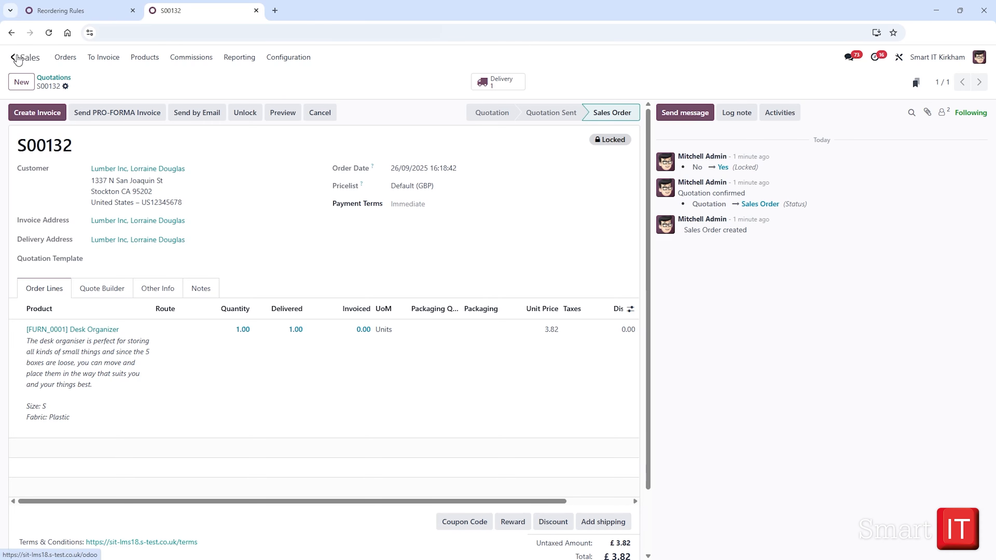
{"action": "left_click", "coordinate": [33, 7]}
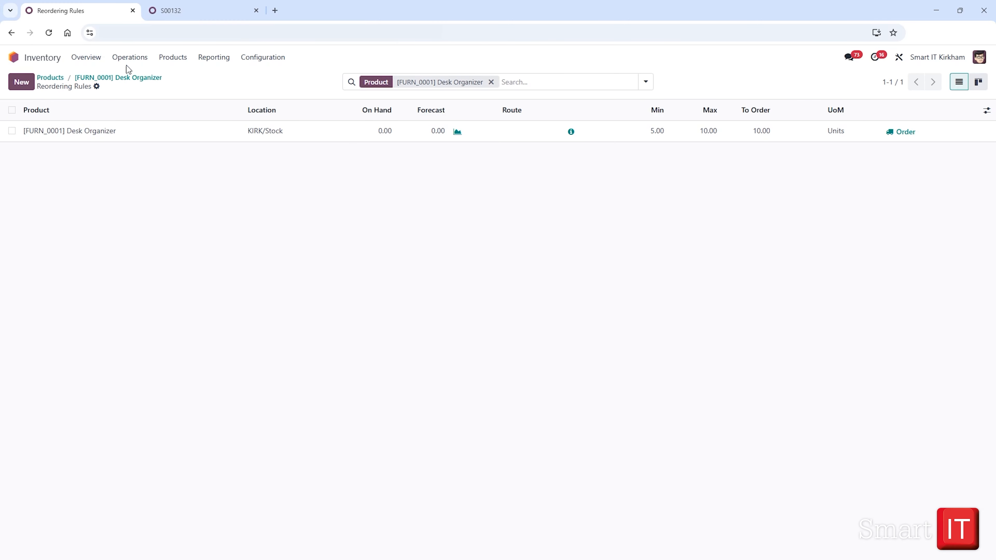
Step: Search the inventory products for "out" and open the Outdoor Dining Table product
{"action": "left_click", "coordinate": [158, 58]}
{"action": "left_click", "coordinate": [174, 78]}
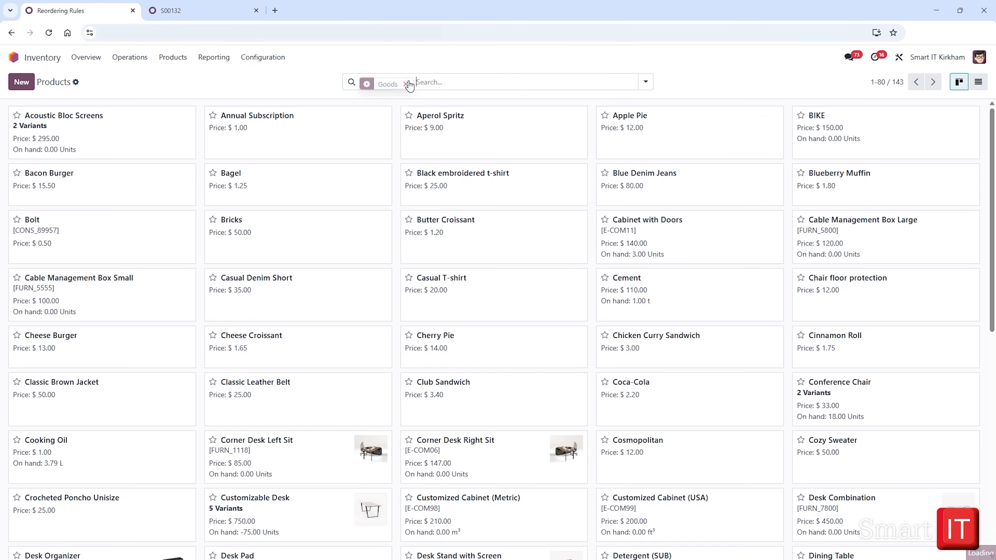
{"action": "type", "text": "oiut"}
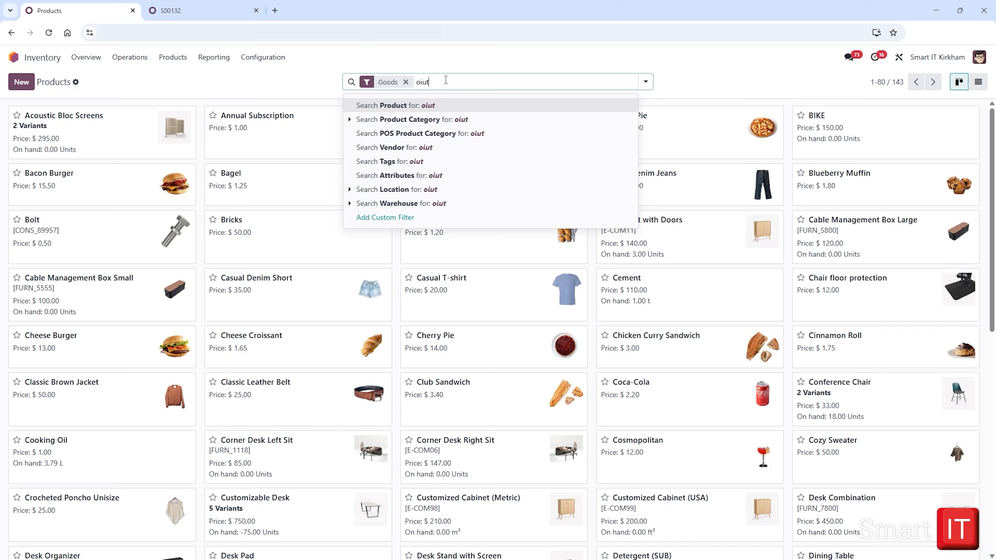
{"action": "key", "text": "BackSpace"}
{"action": "key", "text": "BackSpace"}
{"action": "key", "text": "BackSpace"}
{"action": "type", "text": "ut"}
{"action": "key", "text": "Return"}
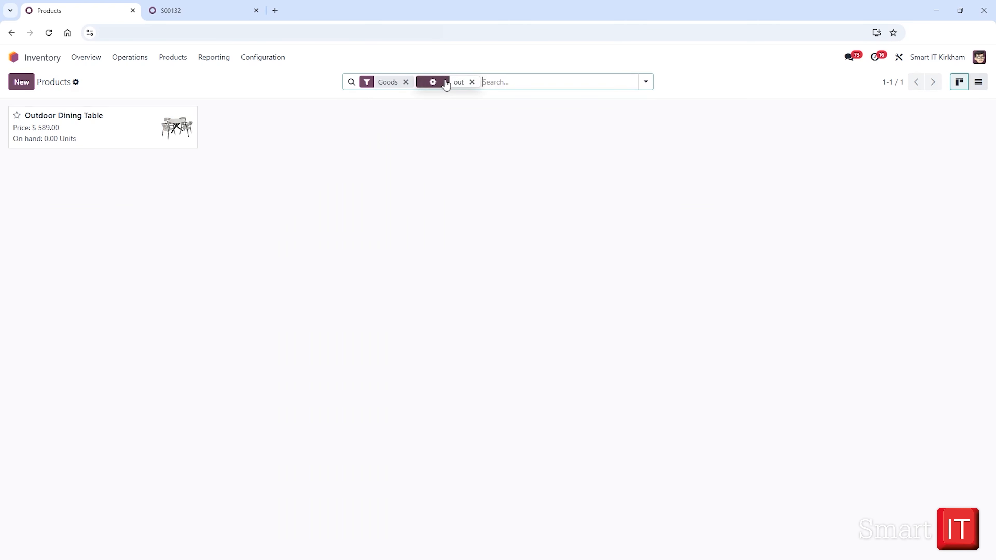
{"action": "left_click", "coordinate": [130, 123]}
Step: Examine the Outdoor Dining Table's vendor settings, replenishment routes and number of reordering rules
{"action": "left_click", "coordinate": [258, 207]}
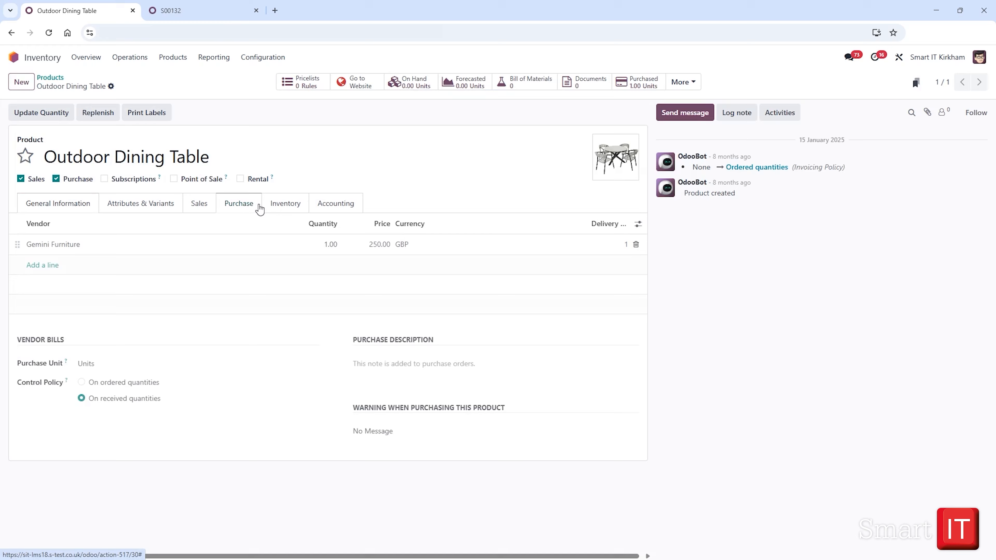
{"action": "left_click", "coordinate": [292, 209]}
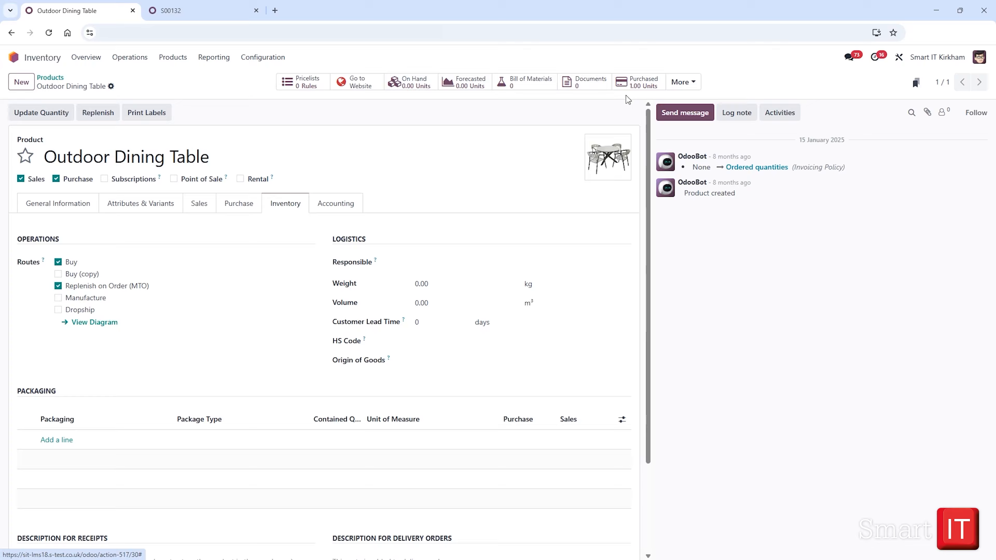
{"action": "left_click", "coordinate": [684, 83]}
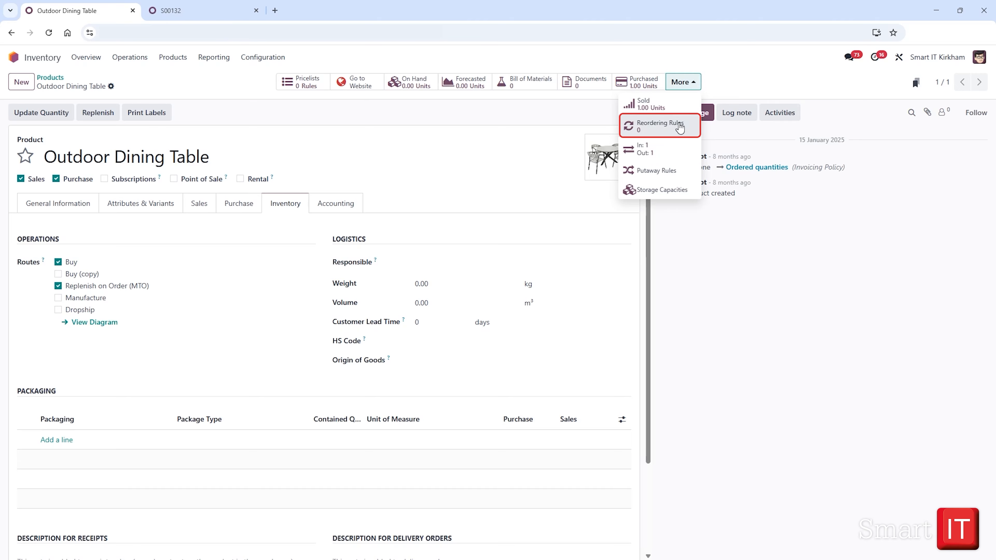
Step: Create a new sales quotation for the contact person at Lumber Inc
{"action": "left_click", "coordinate": [187, 16]}
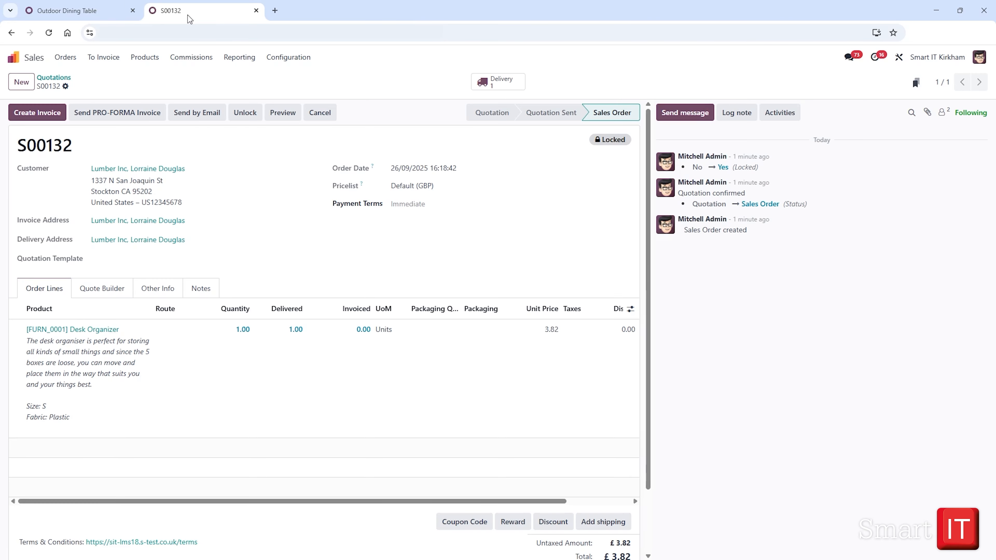
{"action": "left_click", "coordinate": [63, 79]}
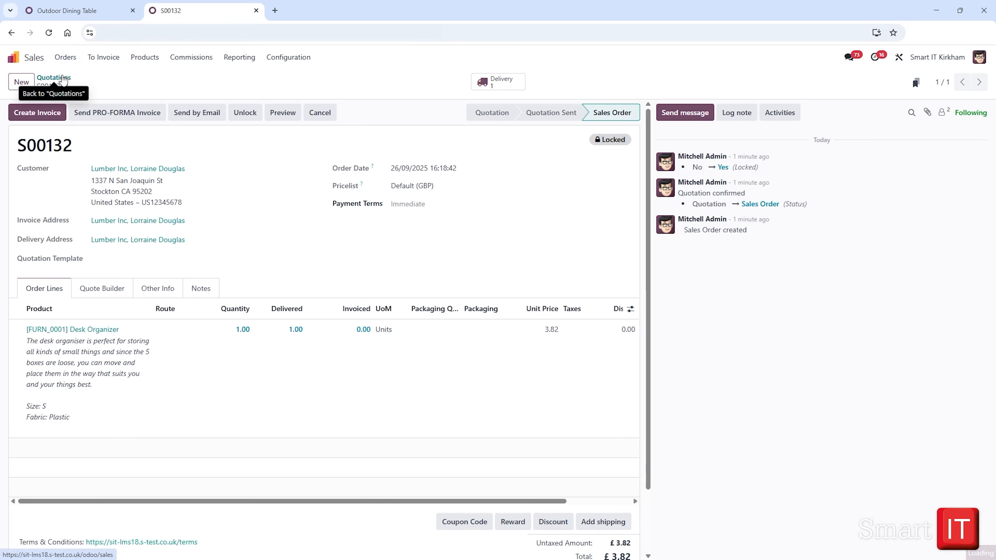
{"action": "left_click", "coordinate": [22, 81]}
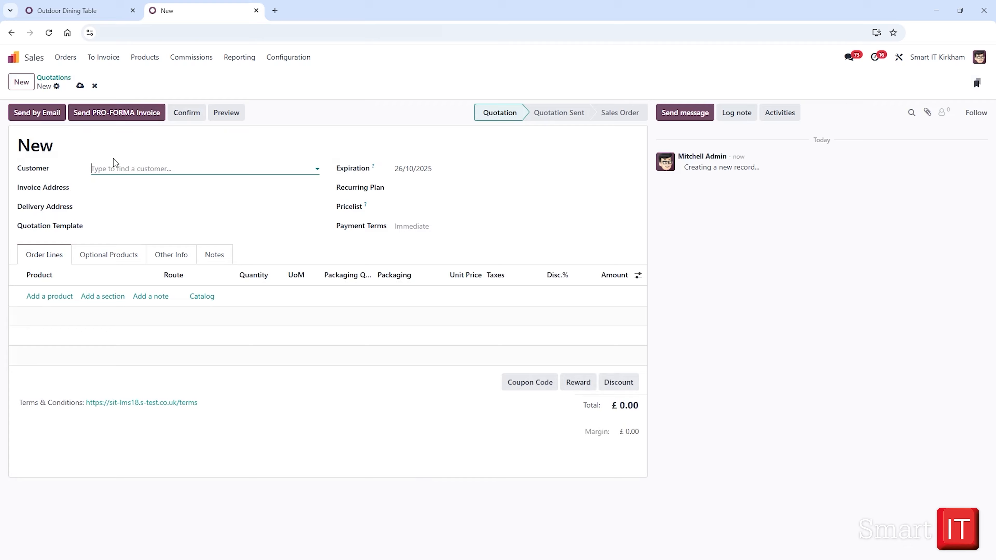
{"action": "type", "text": "lumb"}
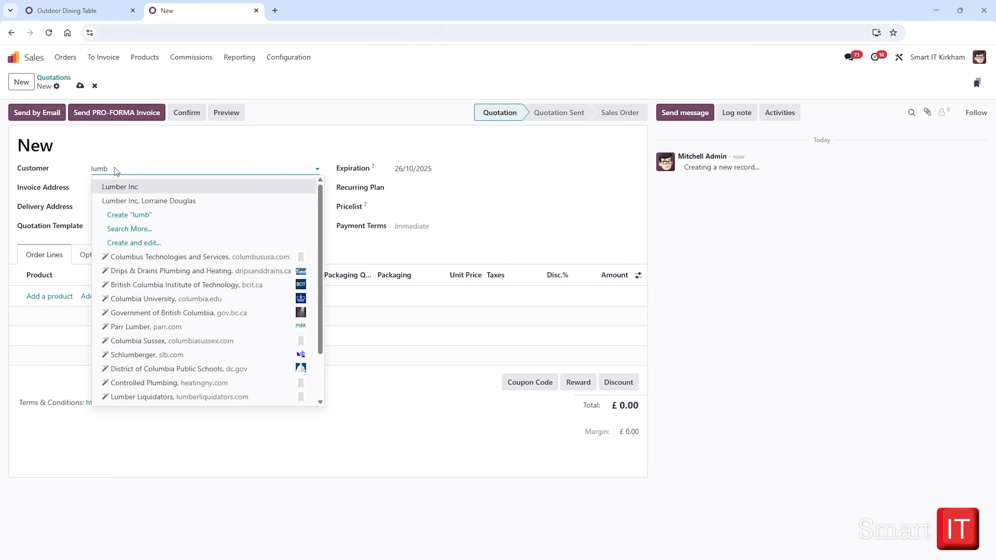
{"action": "left_click", "coordinate": [130, 201]}
Step: Add one Outdoor Dining Table without extra options to the quotation's order lines
{"action": "left_click", "coordinate": [46, 329]}
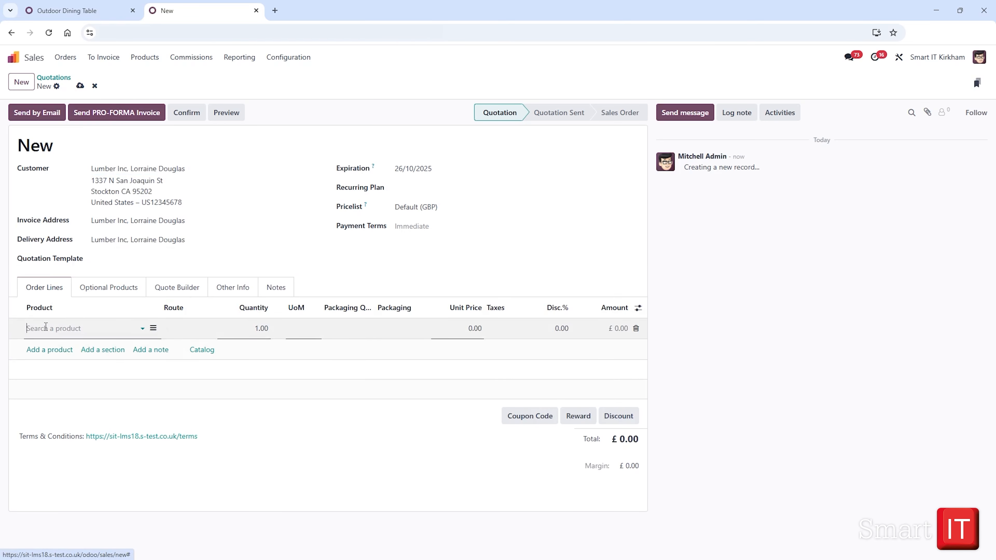
{"action": "type", "text": "out"}
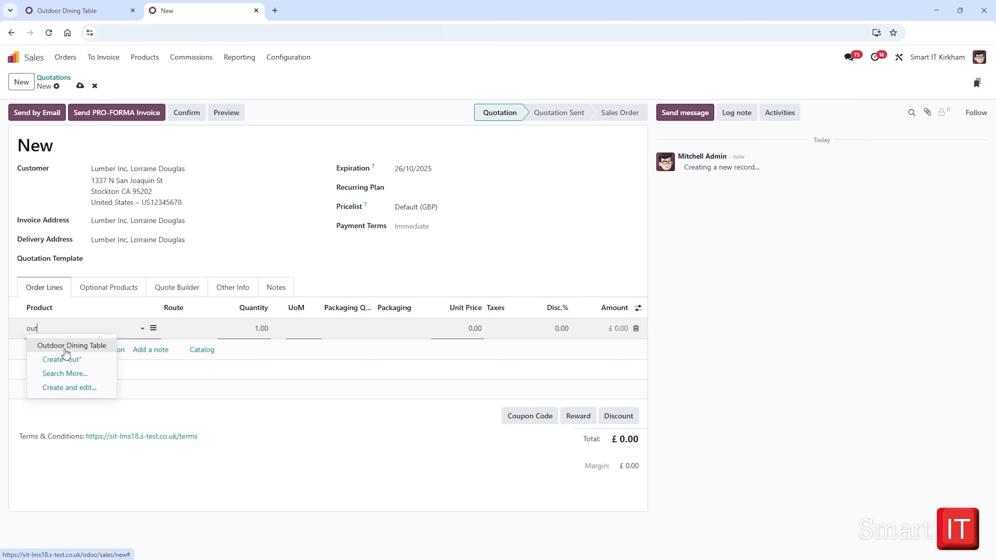
{"action": "left_click", "coordinate": [68, 346]}
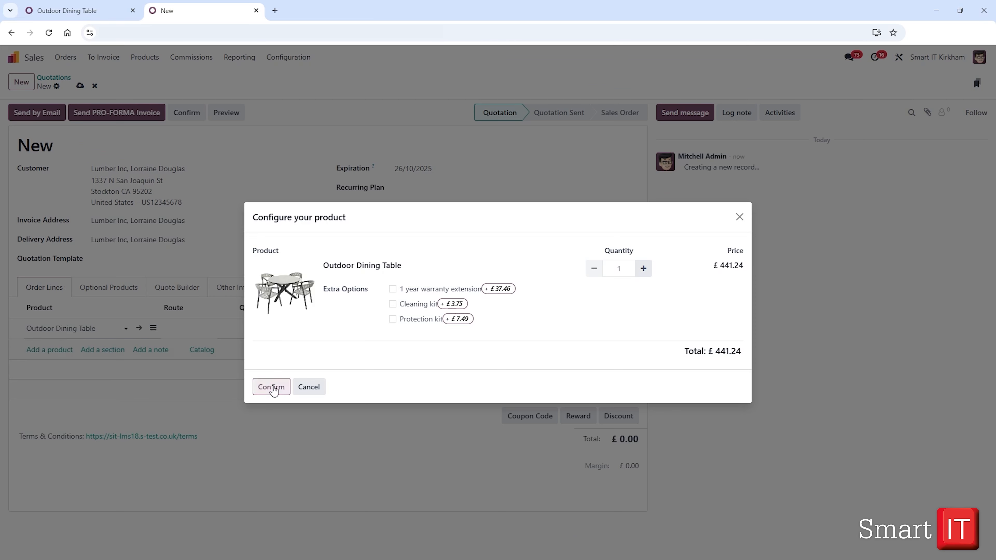
{"action": "left_click", "coordinate": [271, 387]}
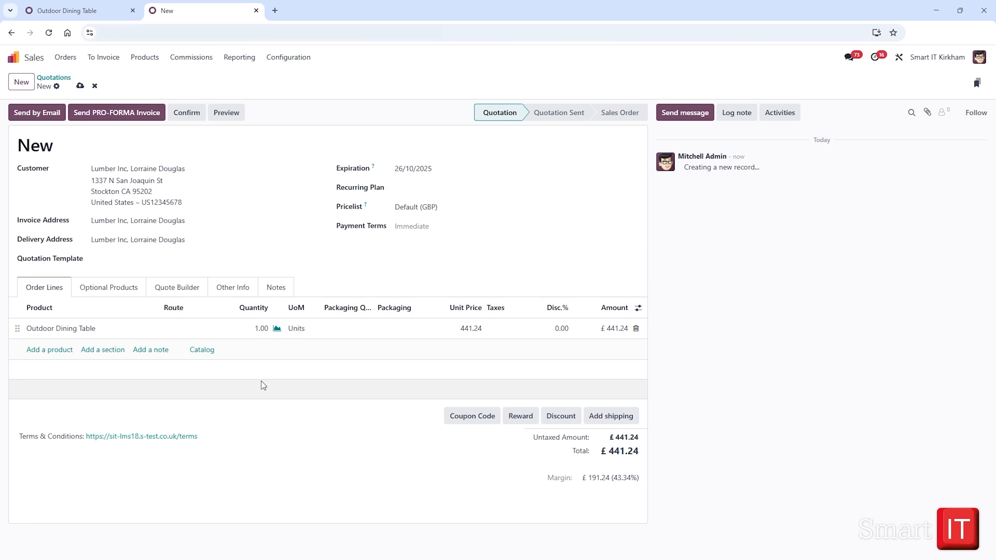
Step: Check the availability of the Outdoor Dining Table line and confirm the quotation
{"action": "left_click", "coordinate": [277, 330]}
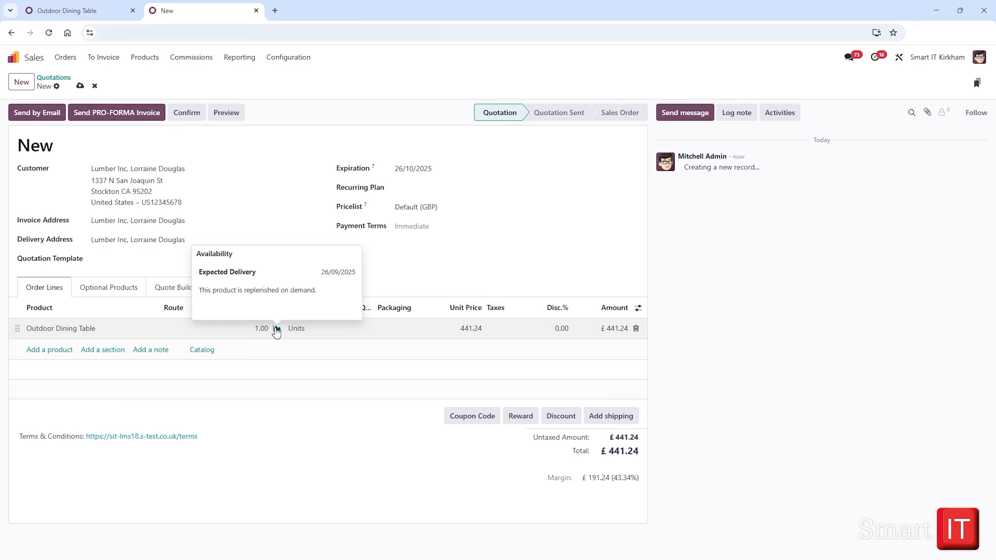
{"action": "left_click", "coordinate": [190, 111]}
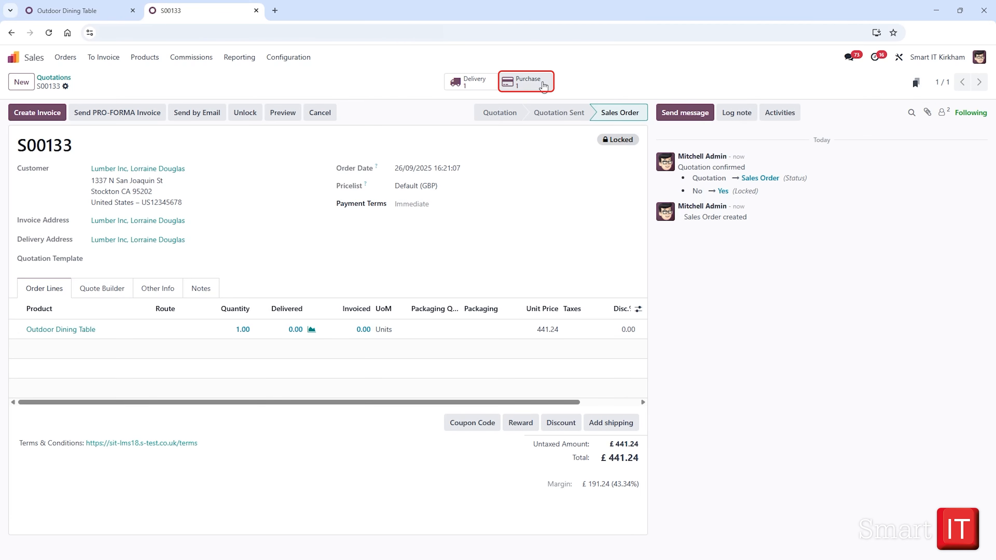
Step: Confirm the request for quotation linked to the sales order and validate the receipt of 1 Outdoor Dining Table
{"action": "left_click", "coordinate": [543, 84]}
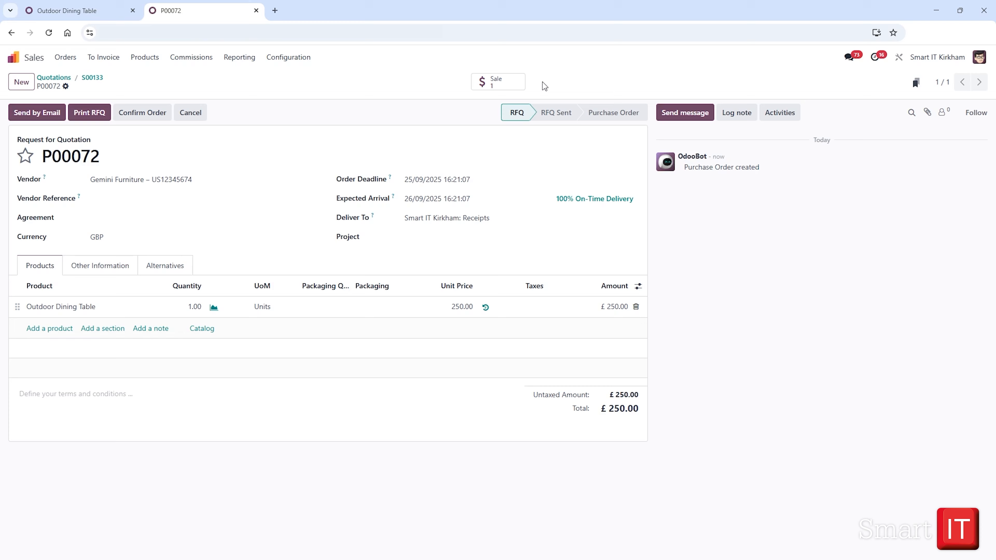
{"action": "left_click", "coordinate": [145, 113]}
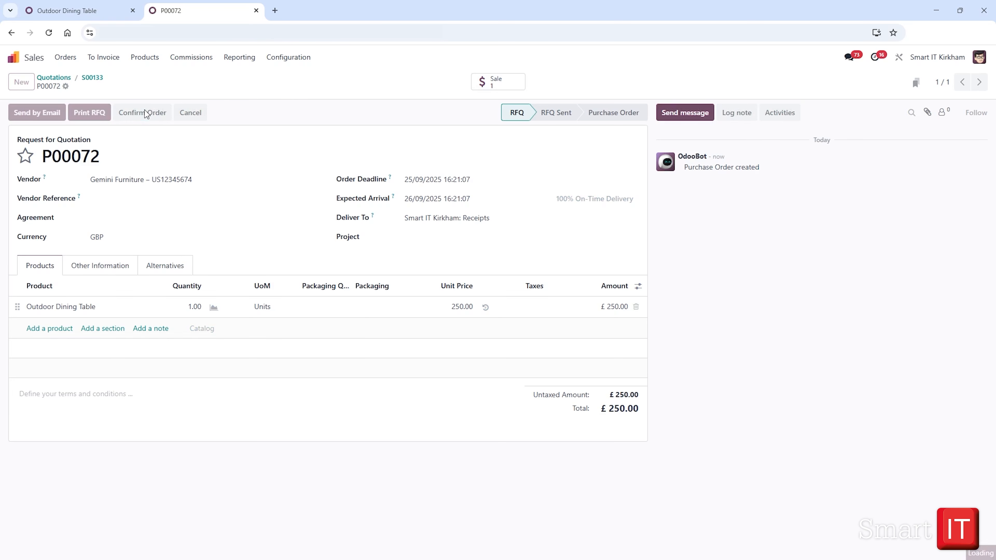
{"action": "left_click", "coordinate": [36, 113]}
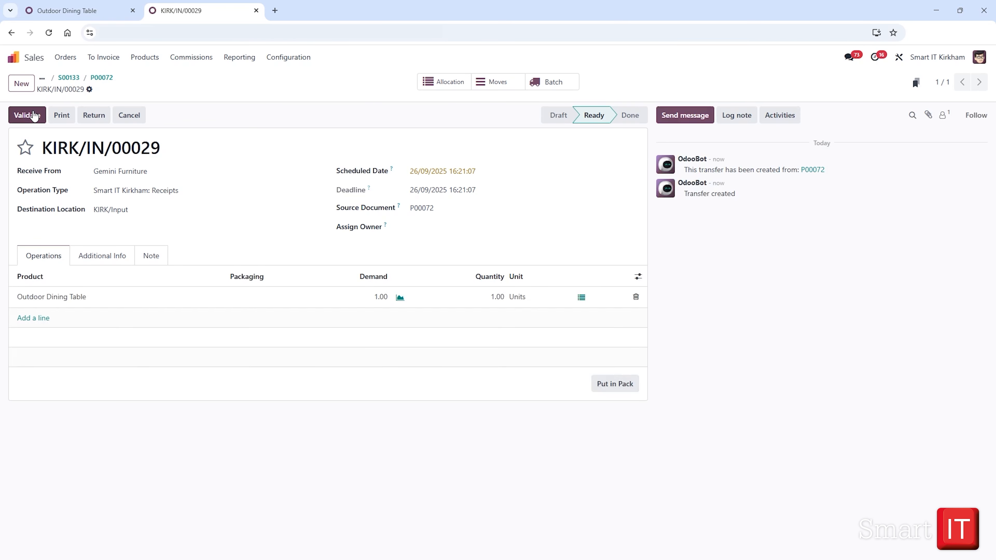
{"action": "left_click", "coordinate": [34, 116]}
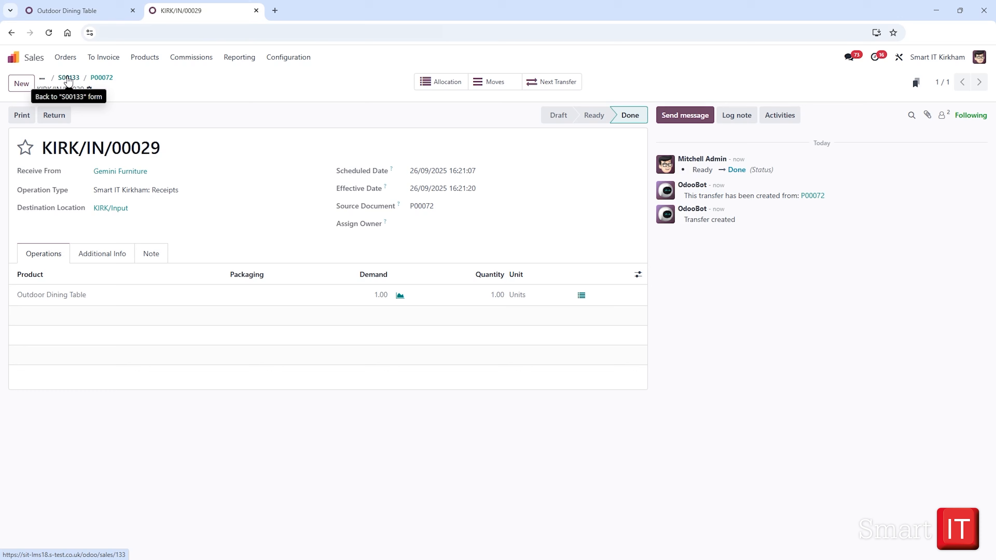
Step: Set the quantity on the sales order's Outdoor Dining Table delivery to 1 and validate the transfer without adding a signature
{"action": "left_click", "coordinate": [68, 77]}
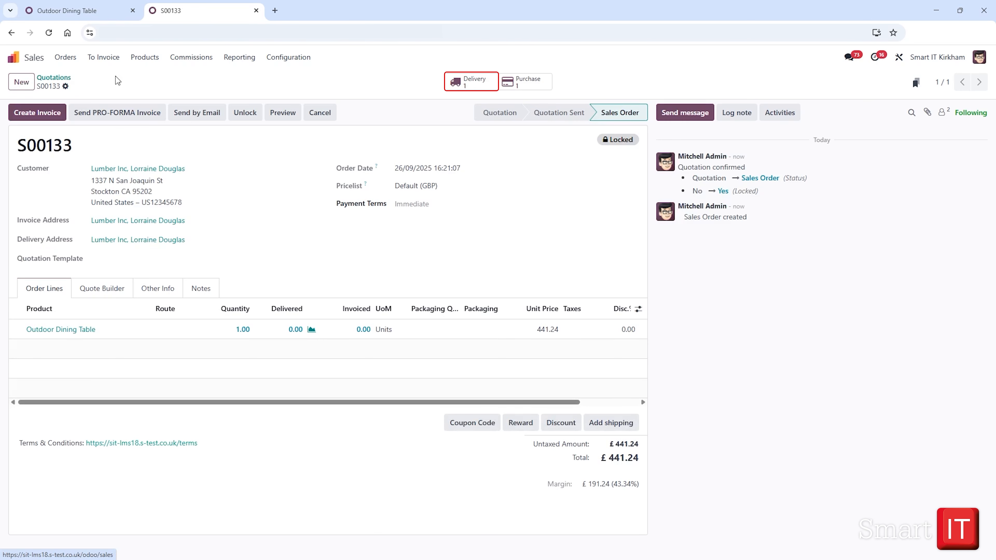
{"action": "left_click", "coordinate": [471, 81]}
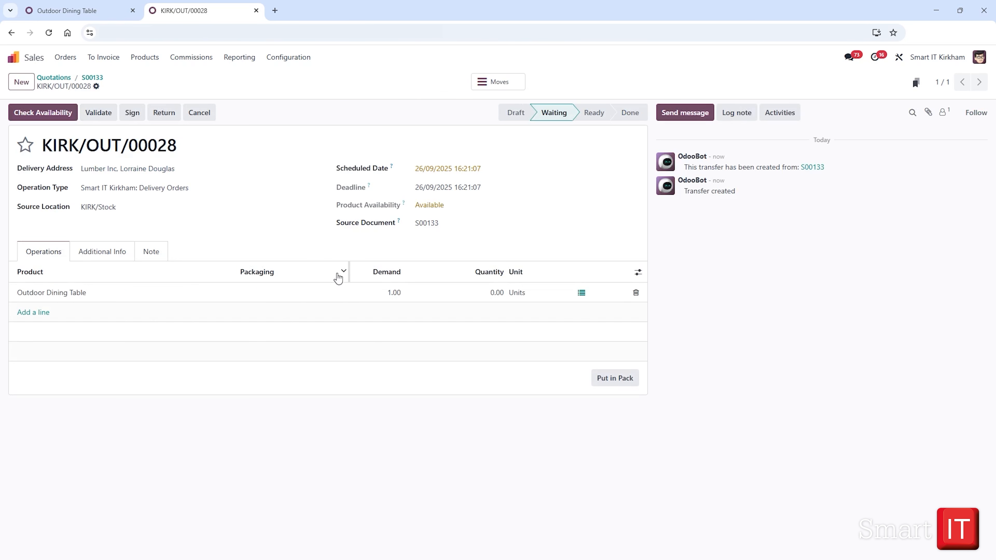
{"action": "left_click", "coordinate": [489, 292]}
{"action": "type", "text": "1"}
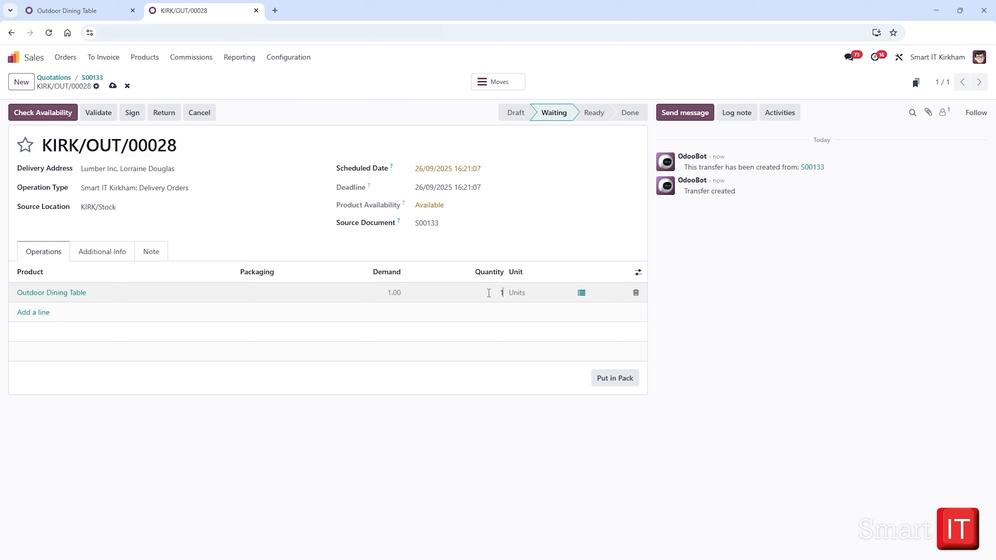
{"action": "left_click", "coordinate": [96, 115]}
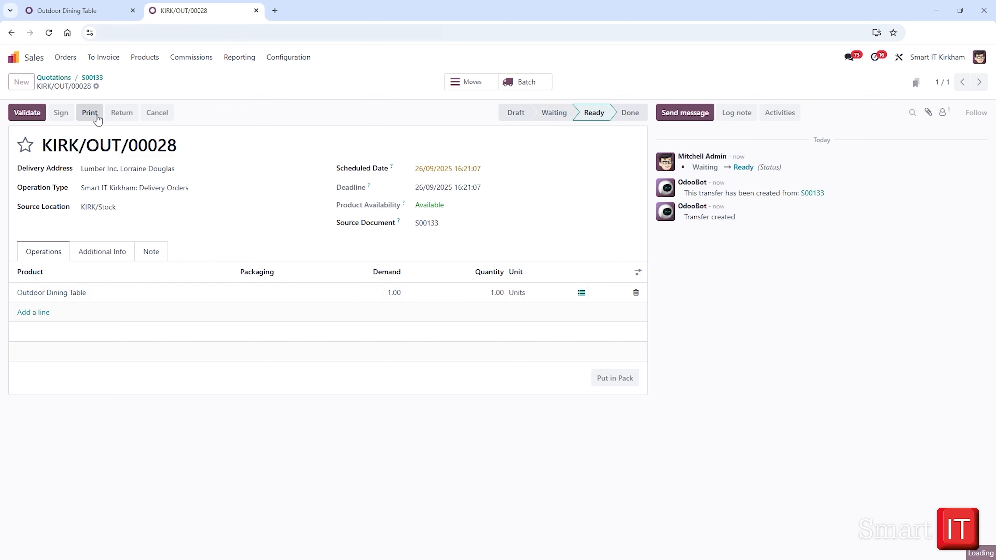
{"action": "left_click", "coordinate": [15, 117]}
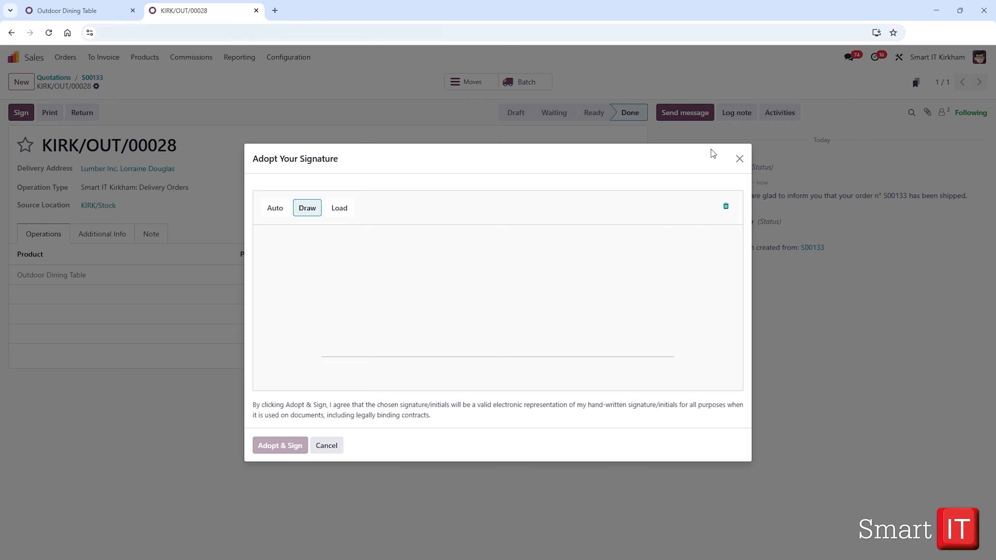
{"action": "left_click", "coordinate": [739, 159]}
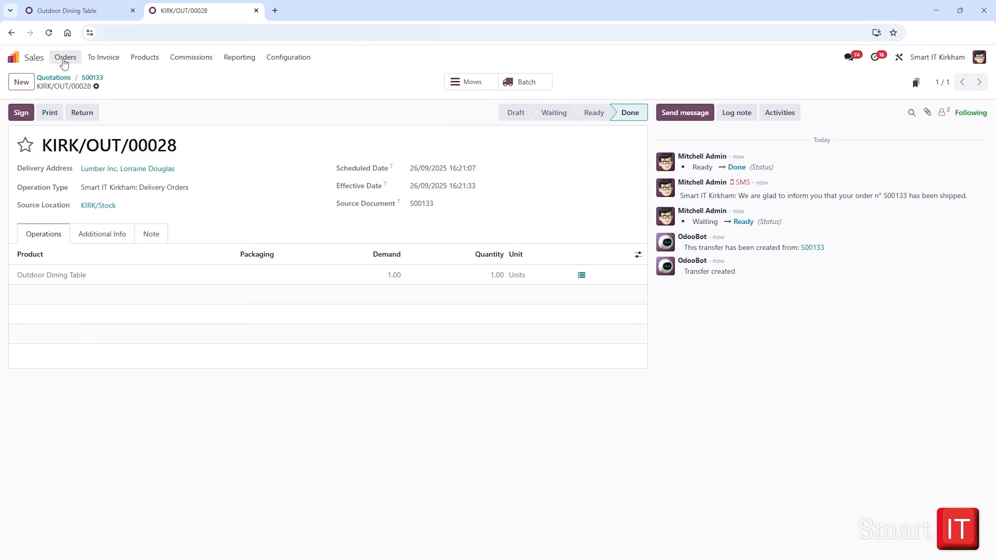
Step: Return to the home screen listing all applications
{"action": "left_click", "coordinate": [13, 58]}
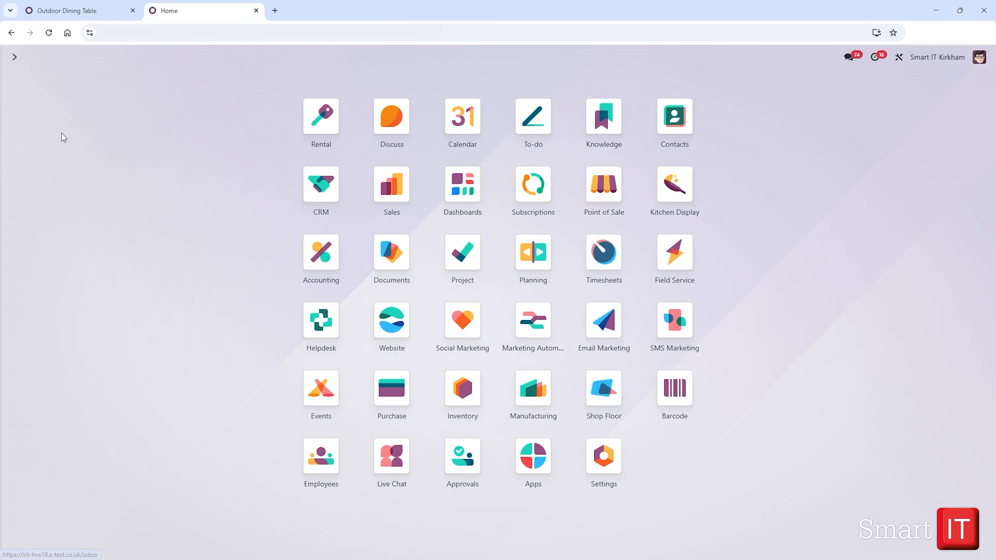